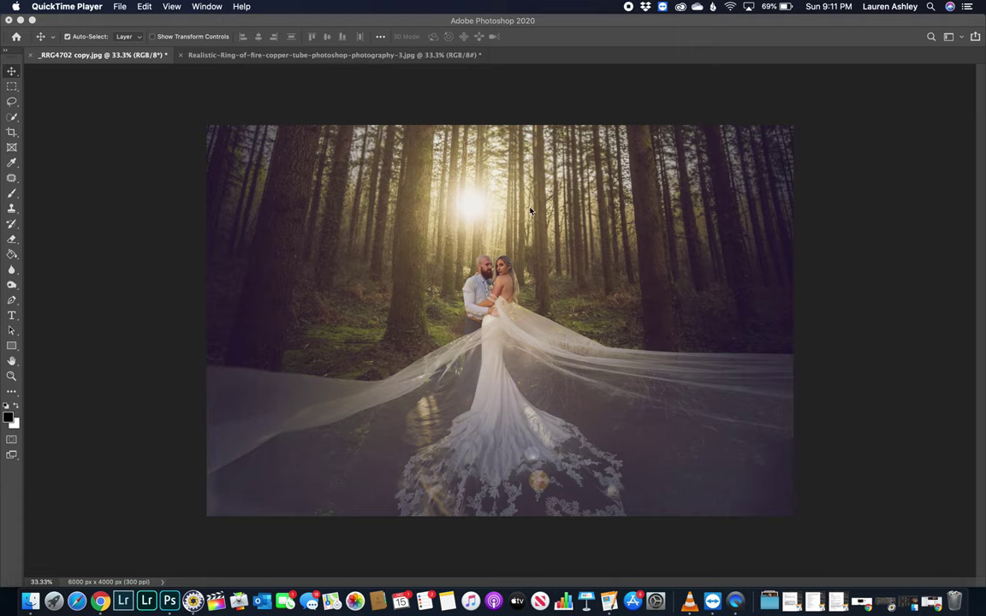
- Open the two copper-tube fire-ring JPGs and RING-of-fire-overlay.jpg from the Ring or Fire folder
click(69, 24)
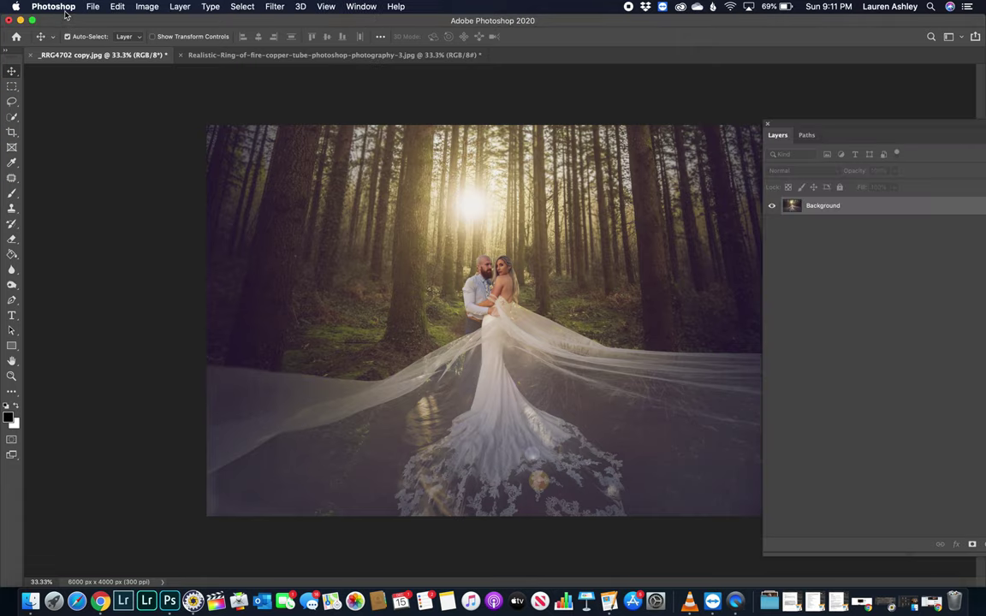
click(60, 7)
click(109, 34)
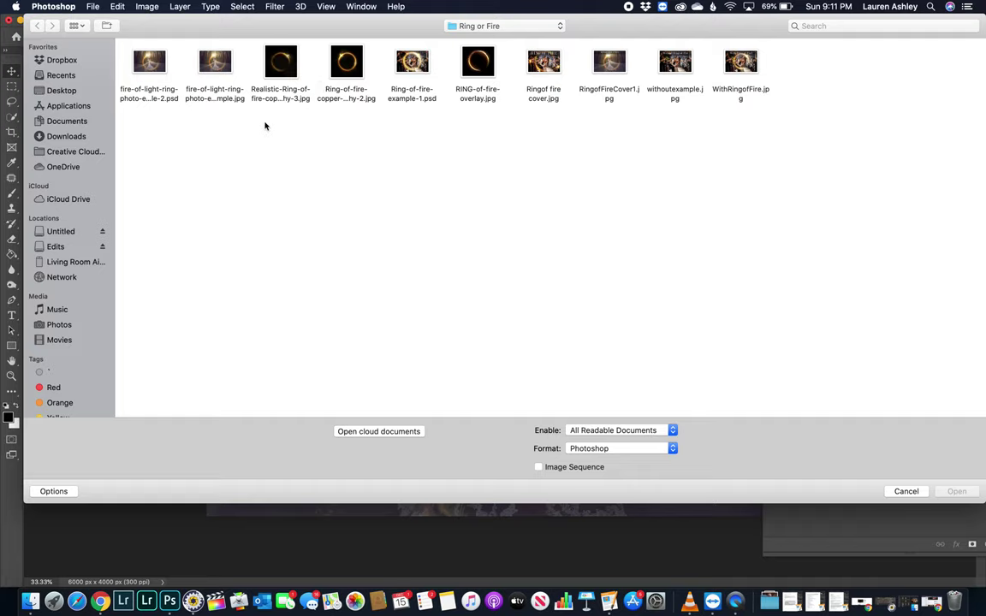
drag(273, 125, 366, 79)
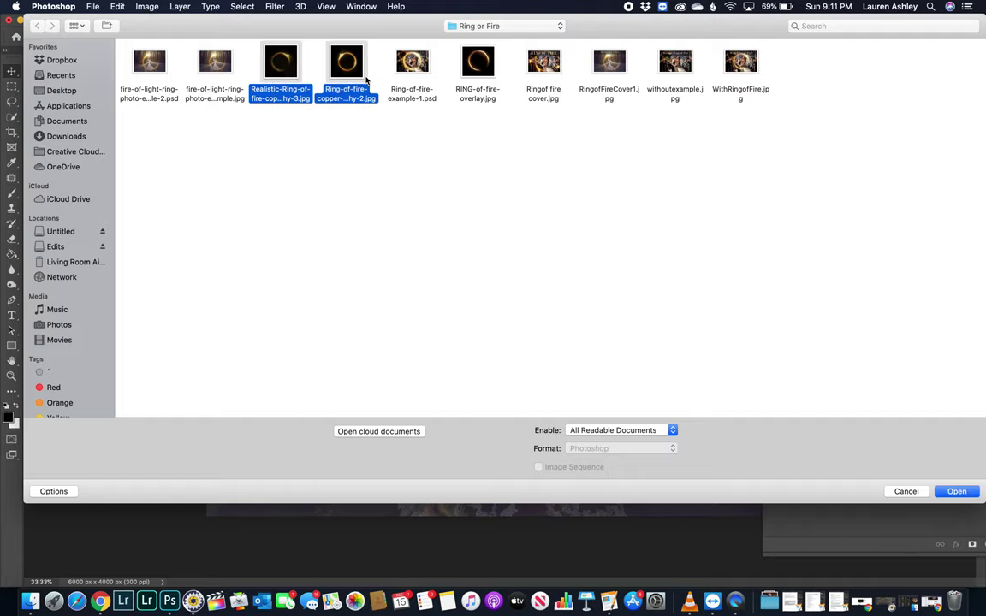
super+click(477, 68)
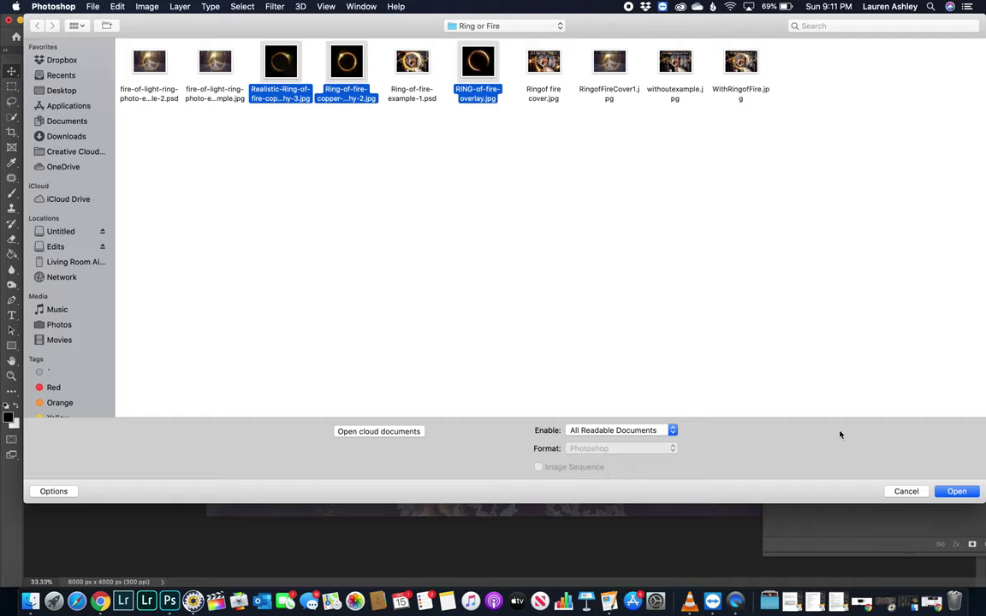
click(956, 491)
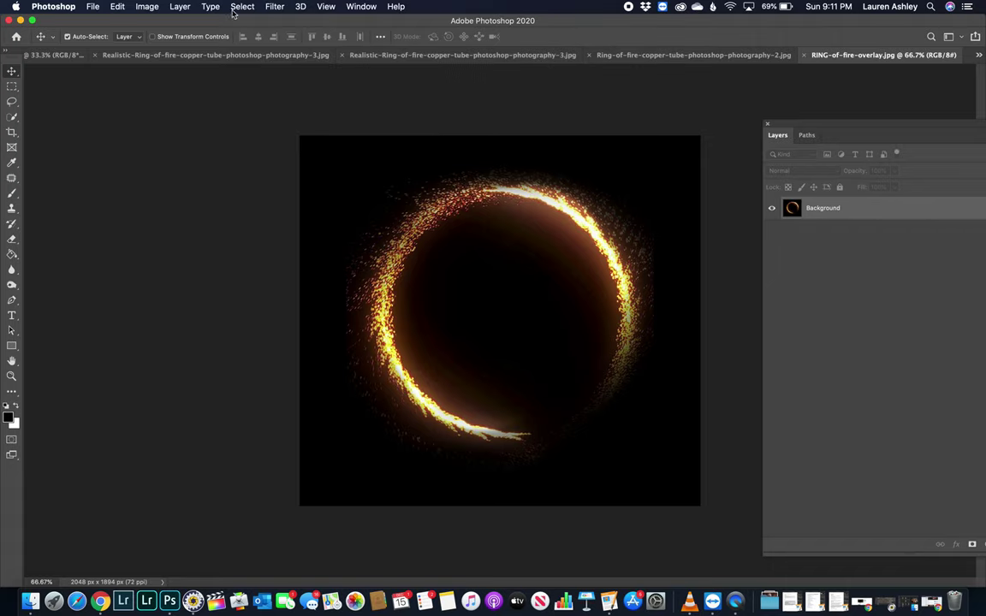
- Copy all of the small Realistic-Ring-of-fire…-3.jpg image and return to _RRG4702 copy.jpg
click(118, 6)
mouse_move(147, 7)
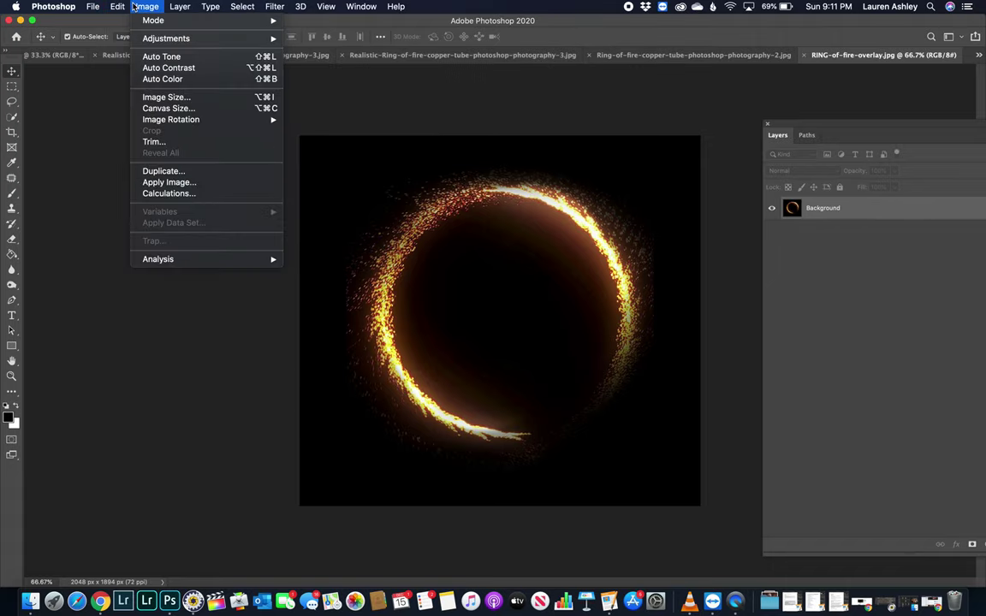
click(75, 84)
click(132, 55)
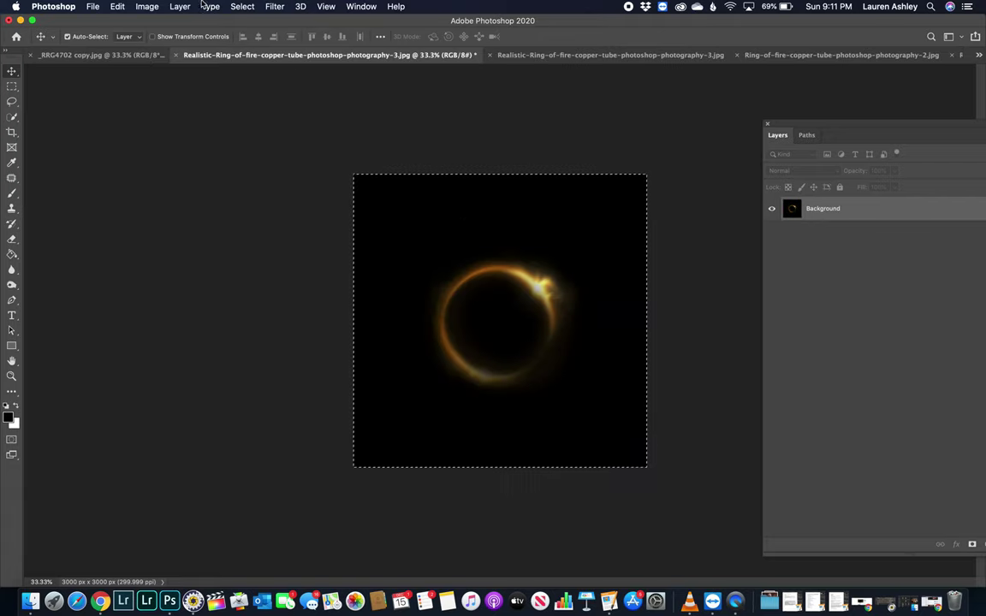
click(120, 6)
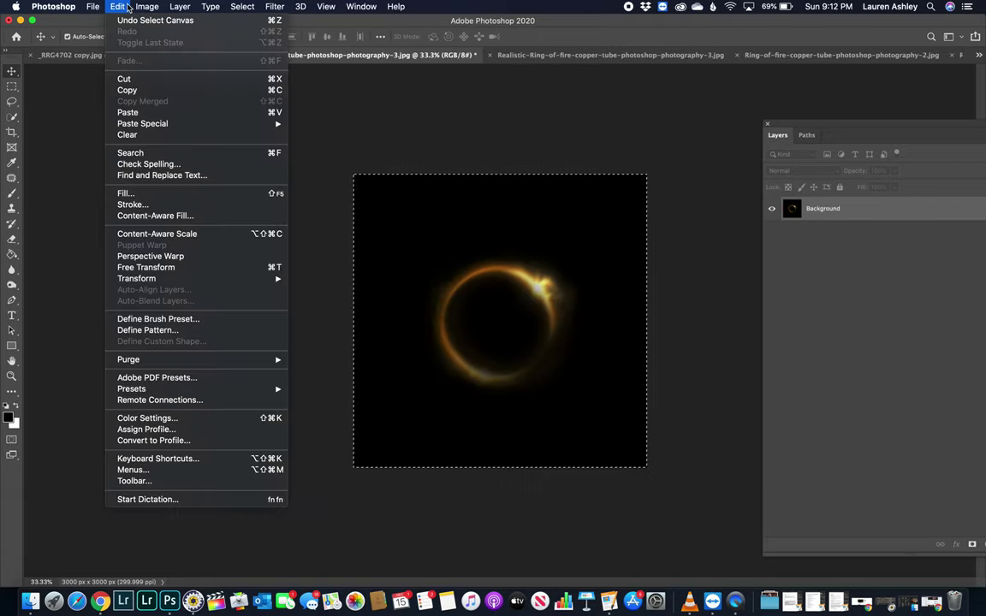
click(127, 90)
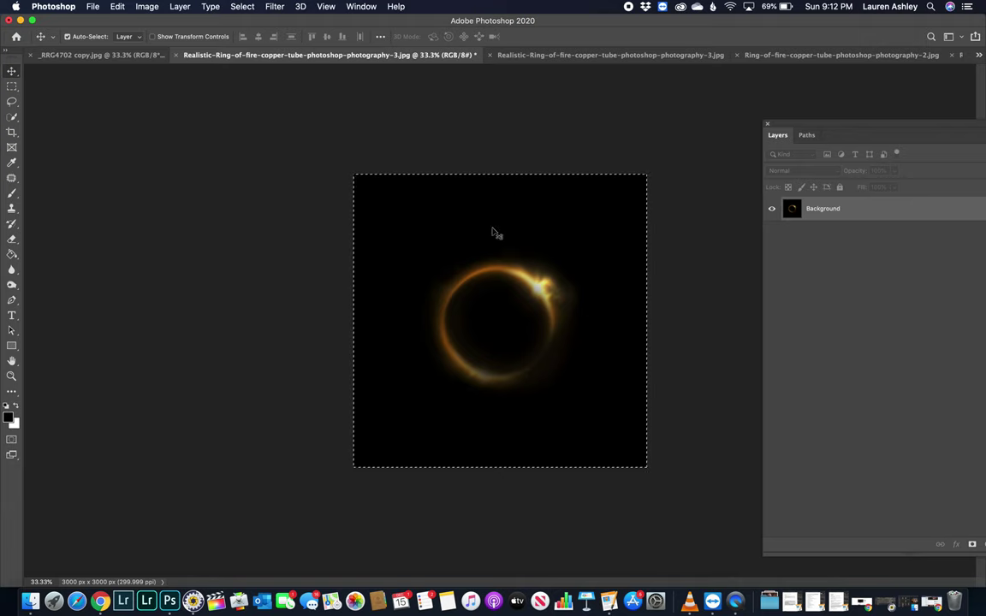
click(108, 55)
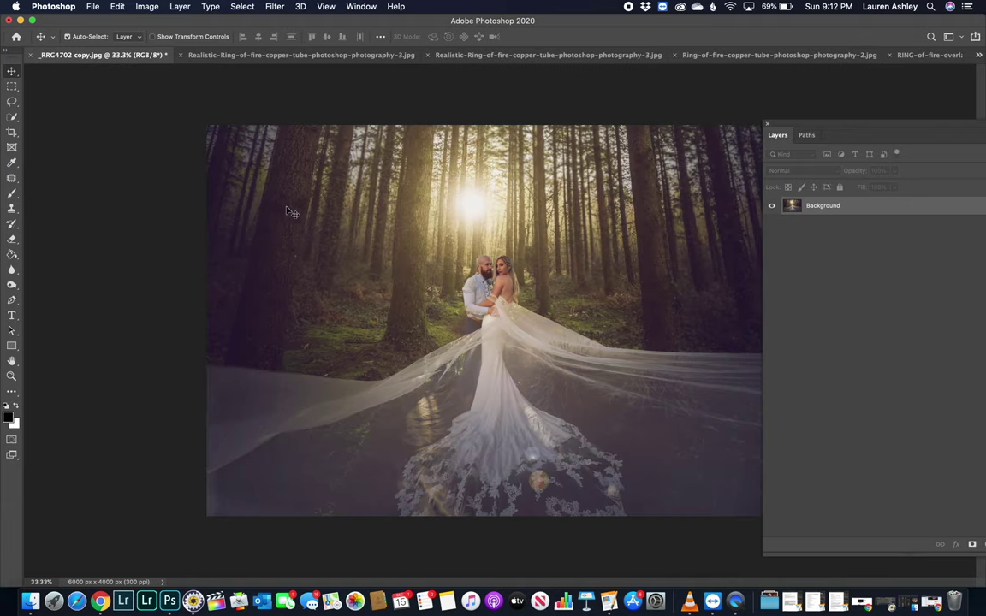
- Paste the ring as Layer 1, rotate it about 62°, enlarge it, and blend it in Screen mode
key(super+v)
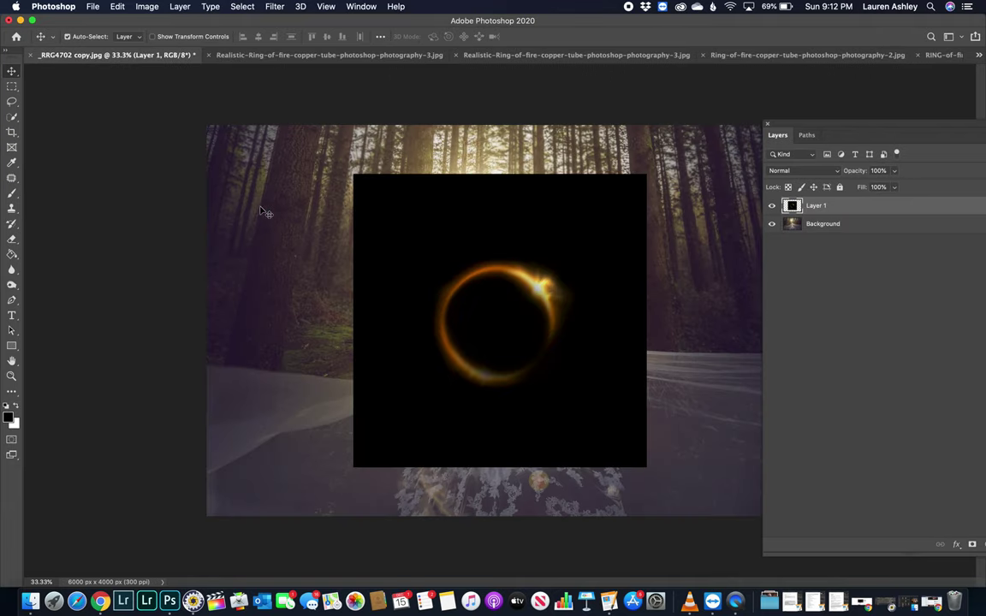
key(super+t)
drag(303, 467, 536, 547)
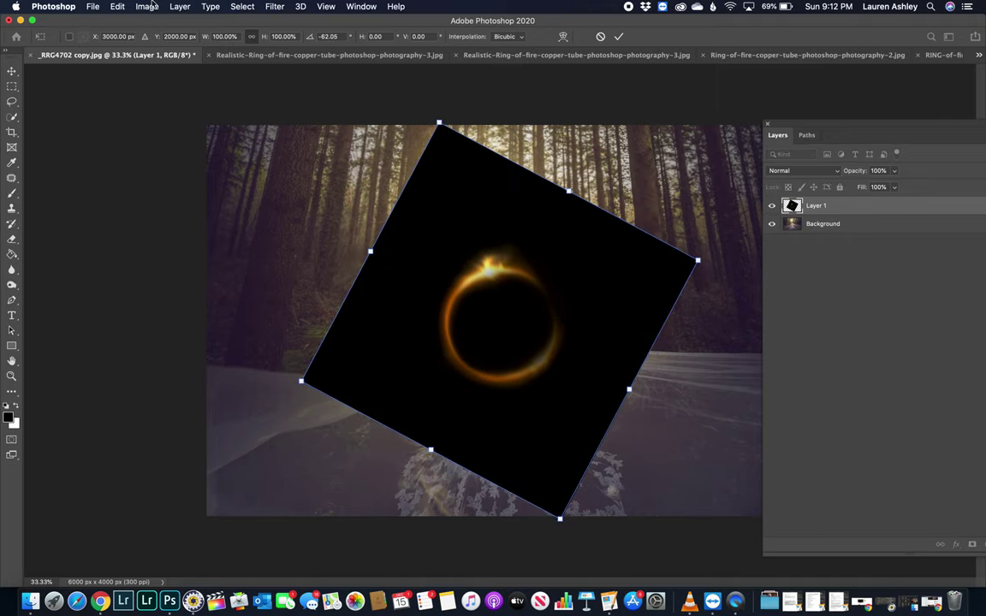
click(118, 7)
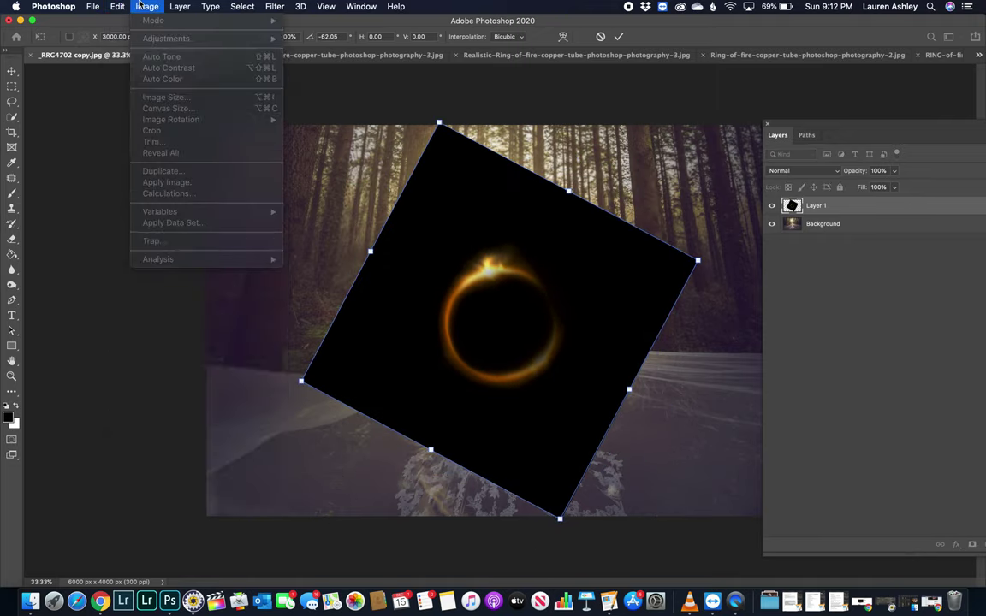
click(613, 377)
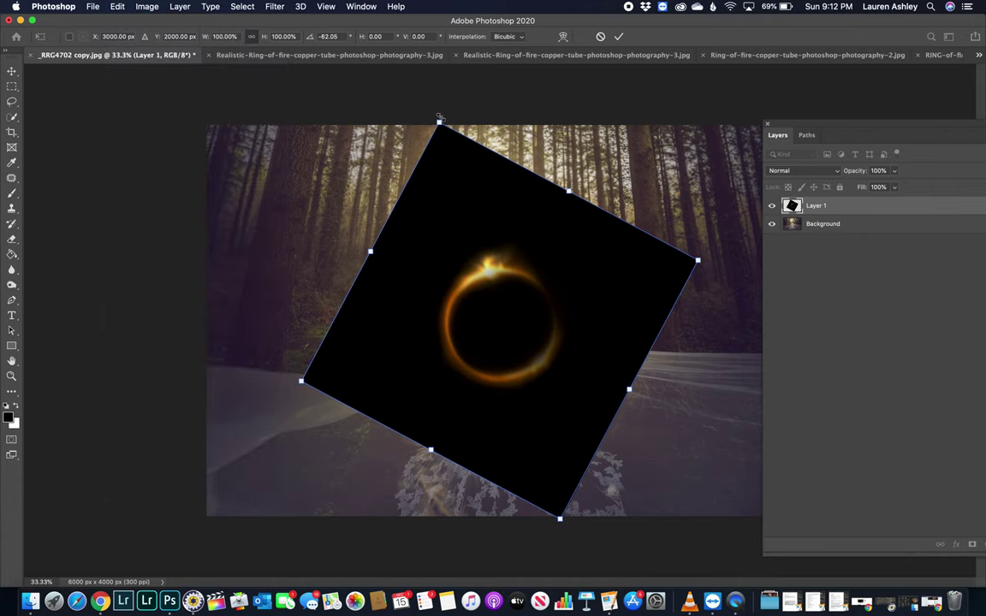
drag(437, 122, 390, 5)
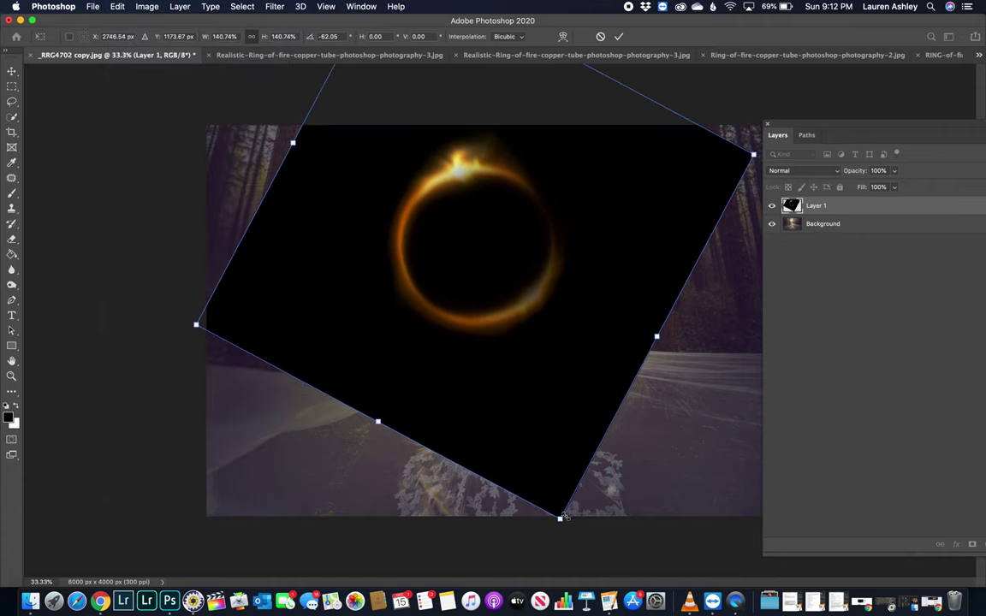
drag(561, 520, 644, 577)
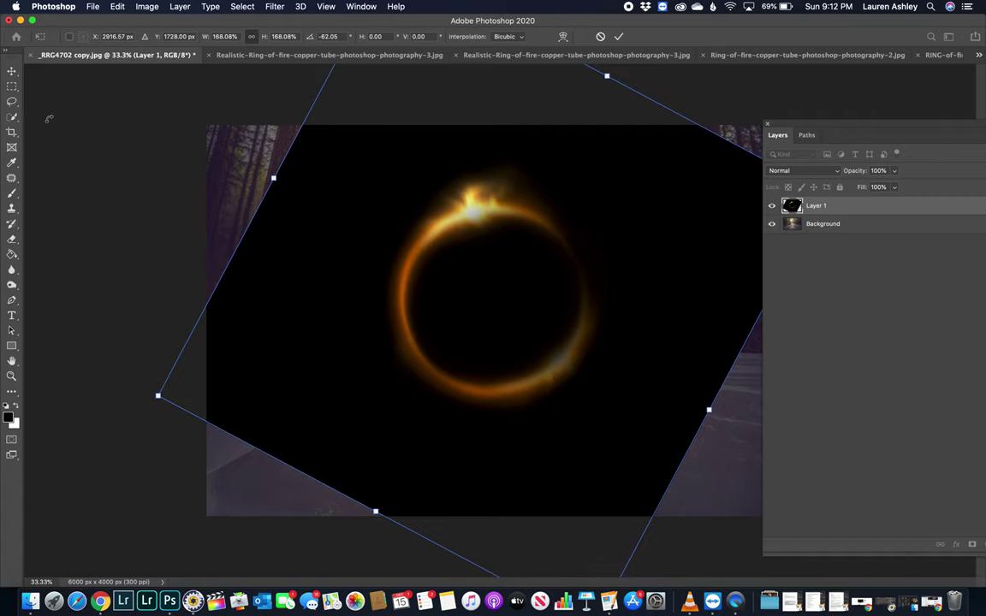
click(14, 74)
click(804, 170)
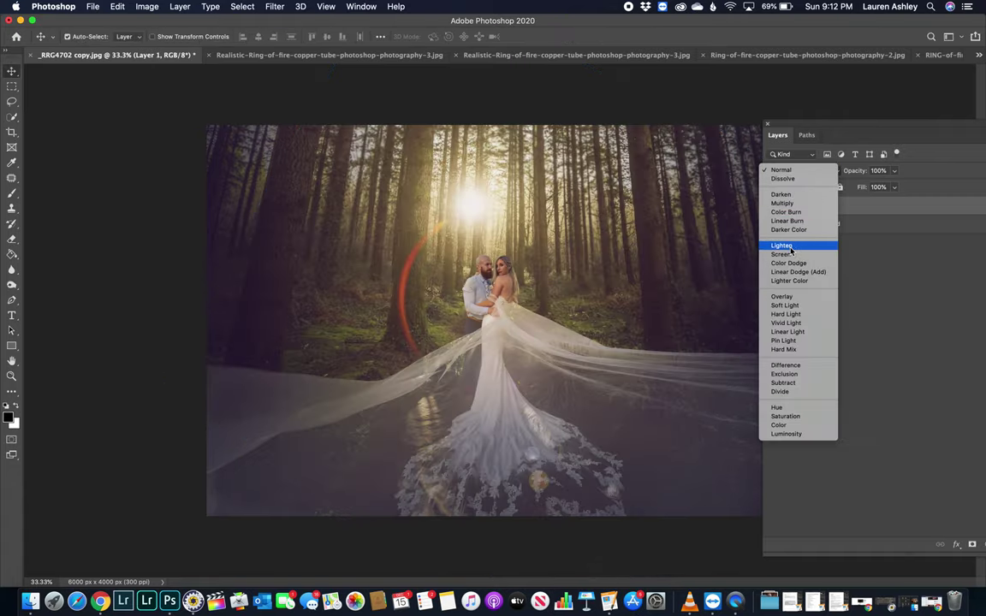
click(789, 255)
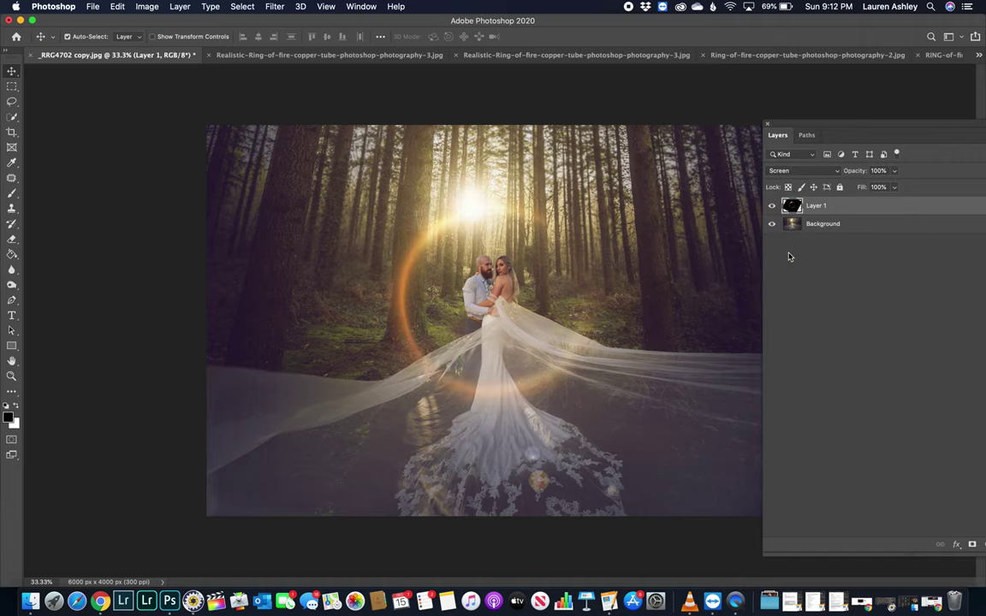
- Resize the glowing ring to about 138% and move it right to frame the couple
key(ctrl+t)
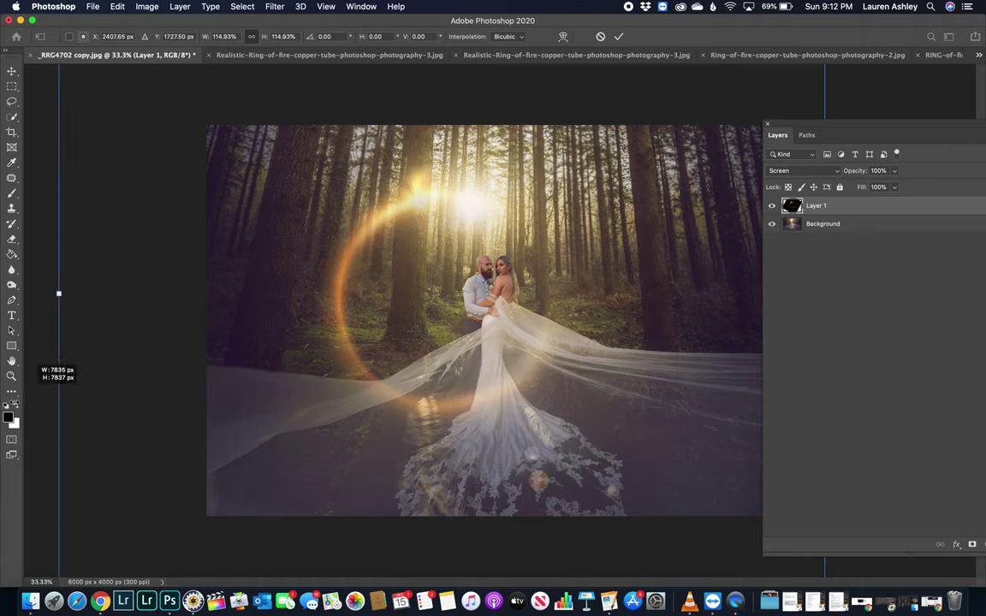
drag(158, 297, 85, 328)
mouse_move(434, 374)
mouse_down()
mouse_move(529, 413)
mouse_move(512, 409)
mouse_up()
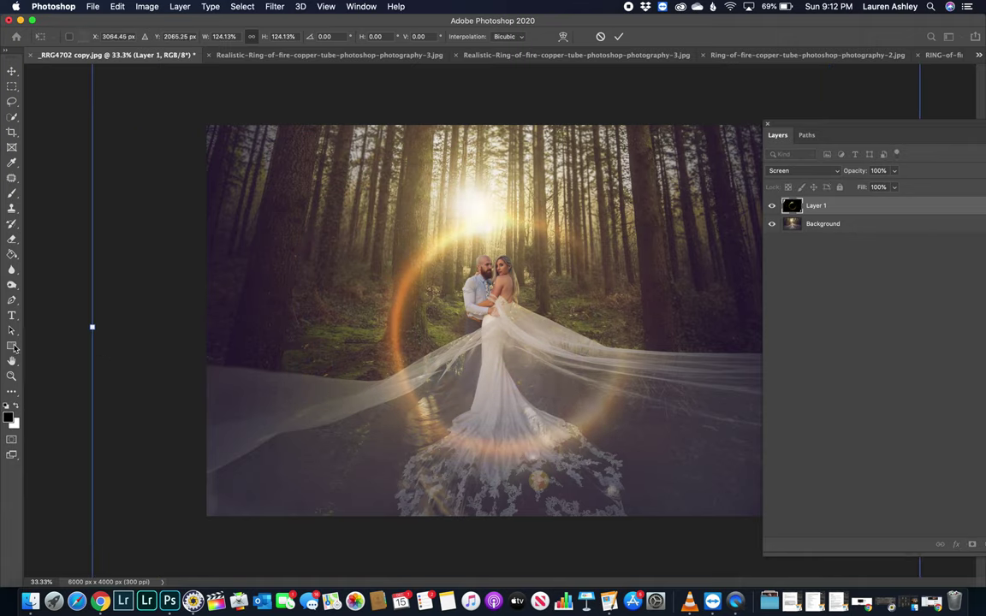
drag(89, 327, 12, 372)
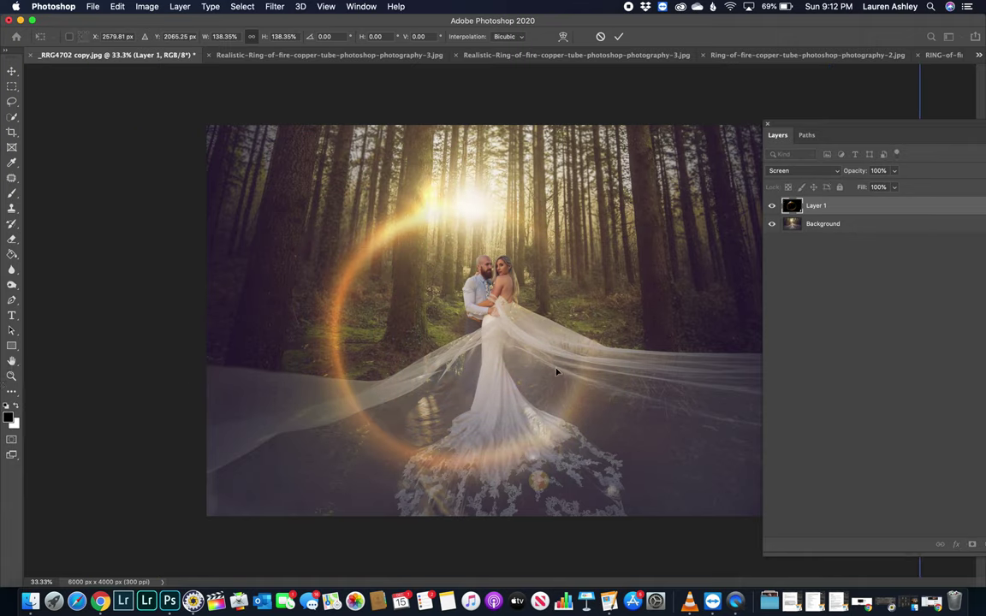
drag(557, 374, 601, 364)
key(Return)
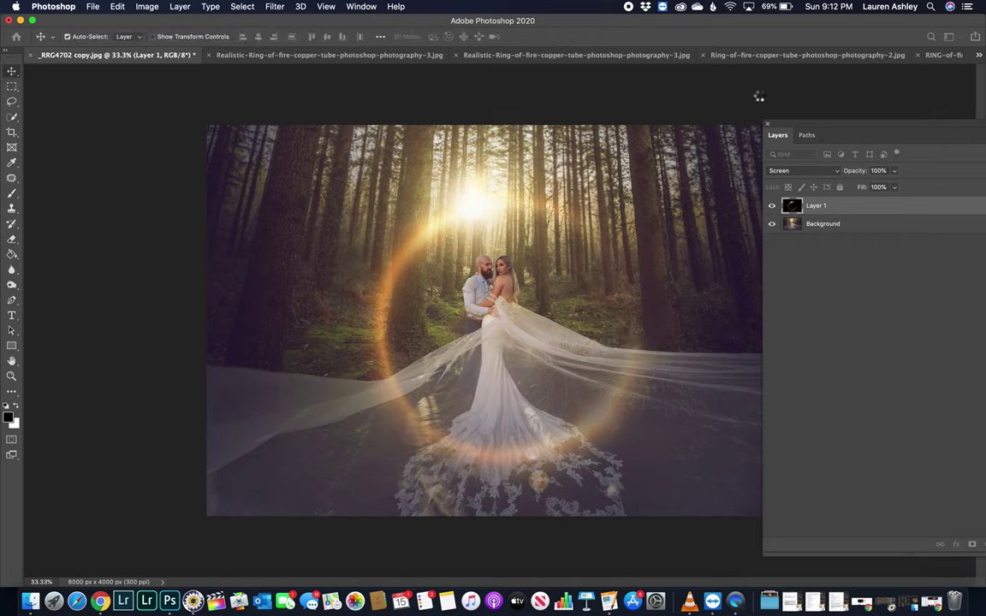
- Select all of the brighter copper-tube ring image and copy it
click(603, 56)
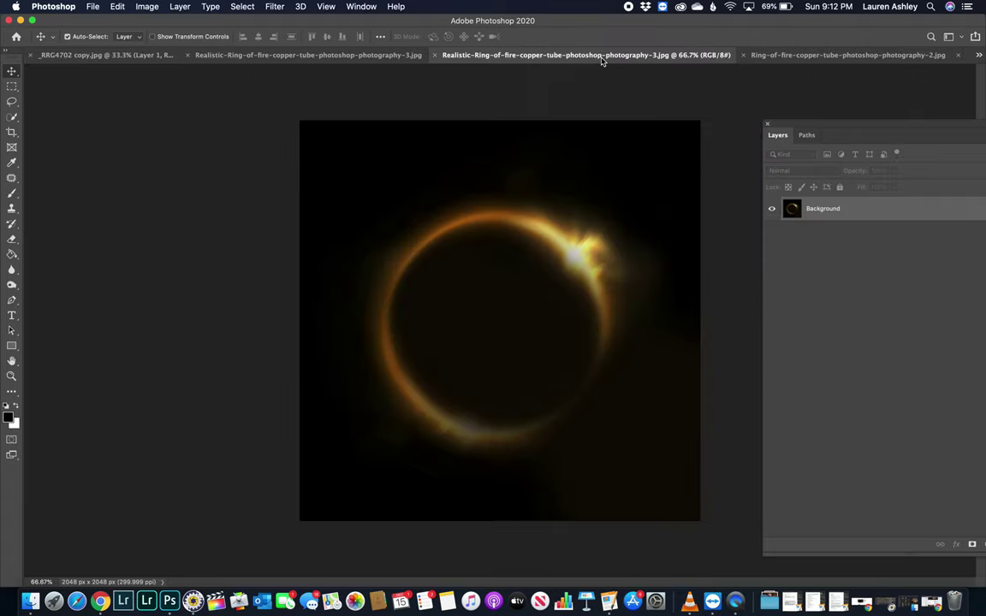
click(786, 58)
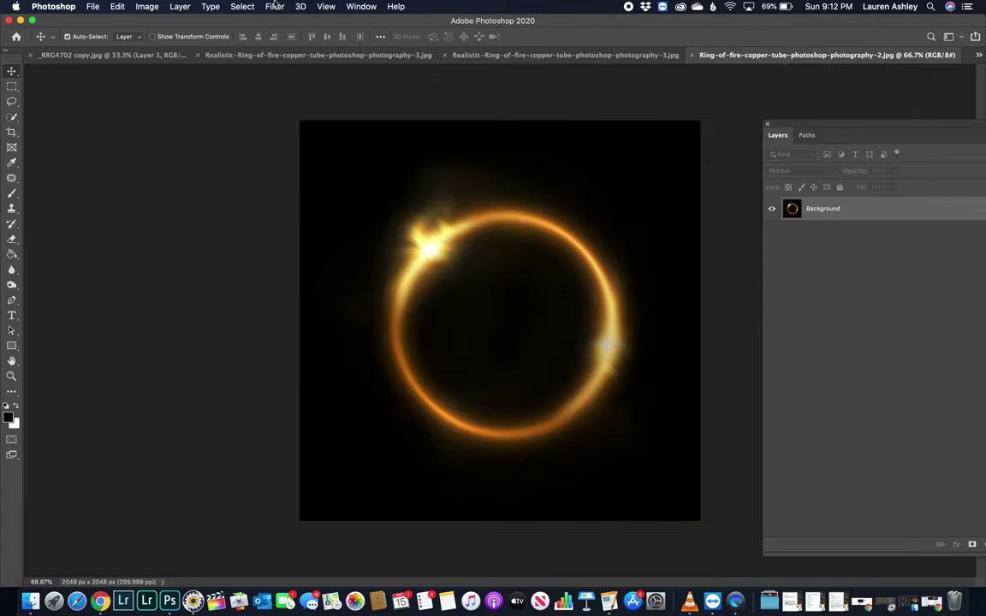
click(242, 6)
click(231, 18)
click(118, 6)
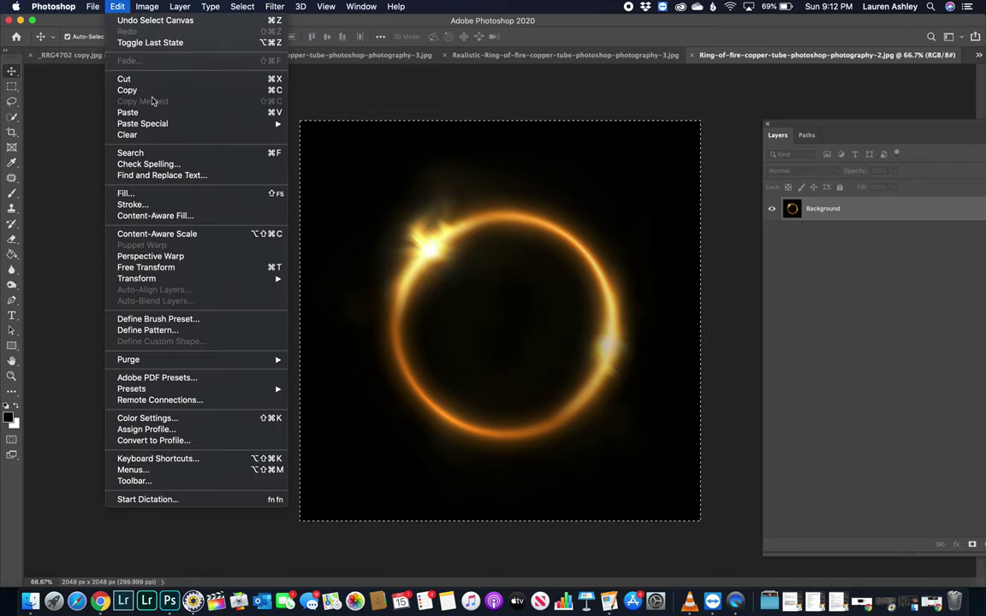
click(128, 91)
- Paste the bright ring into _RRG4702 copy.jpg as Layer 2 in Screen blend mode
click(117, 57)
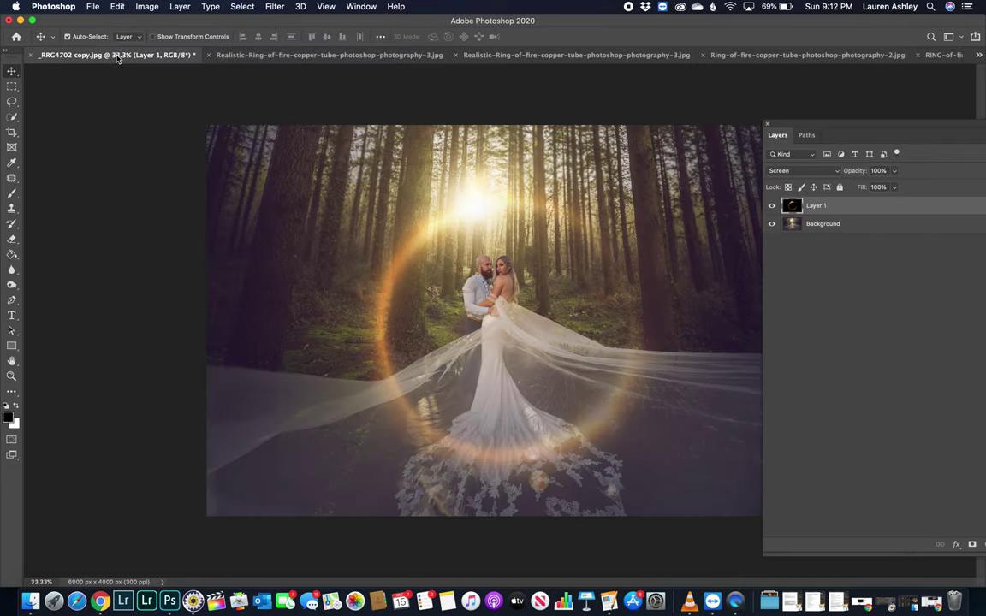
click(118, 6)
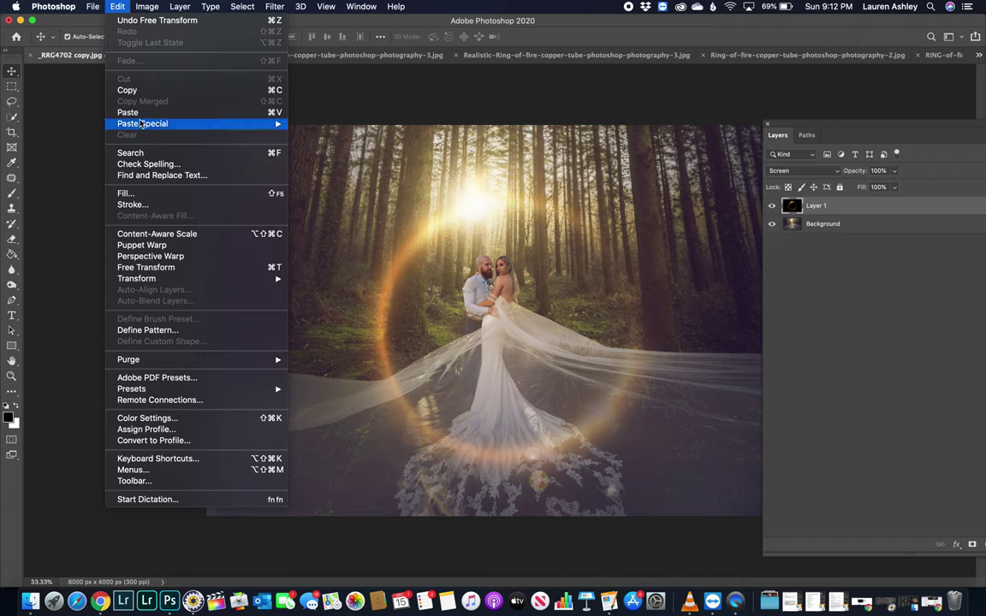
click(129, 112)
click(803, 171)
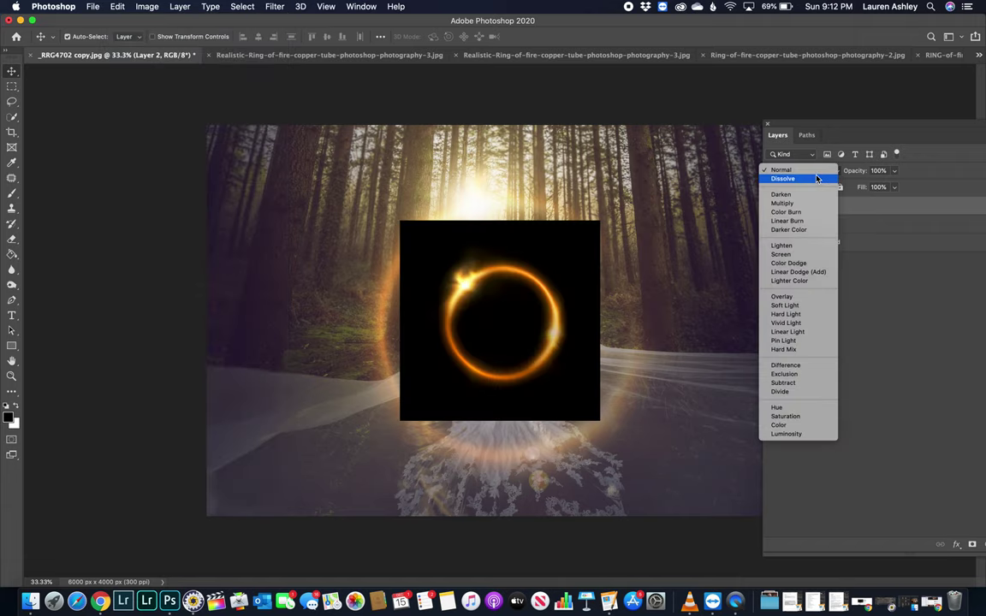
click(790, 255)
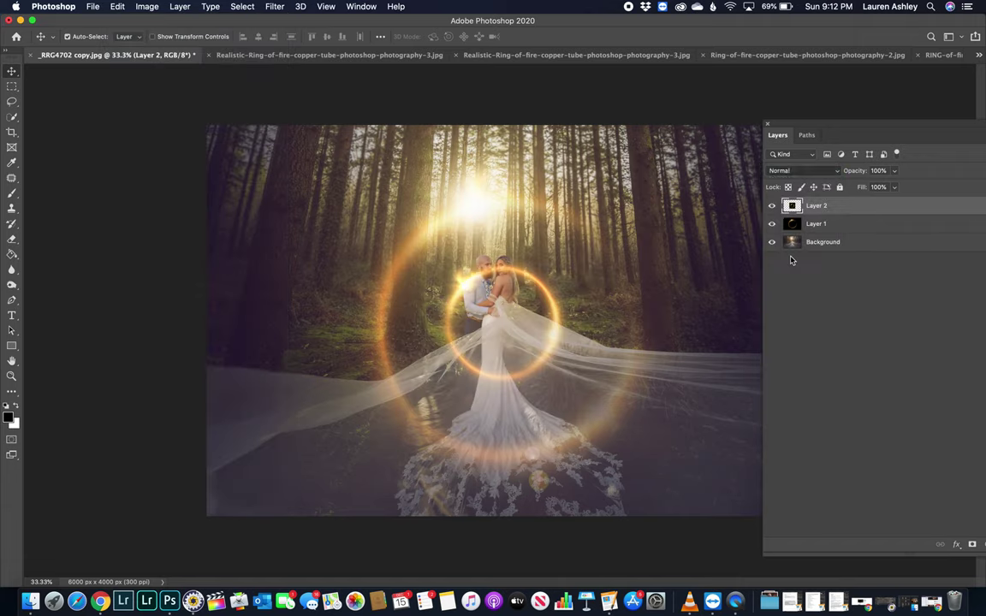
- Free-transform the second ring, enlarging it to about 240% and tilting it about 13°
key(super+t)
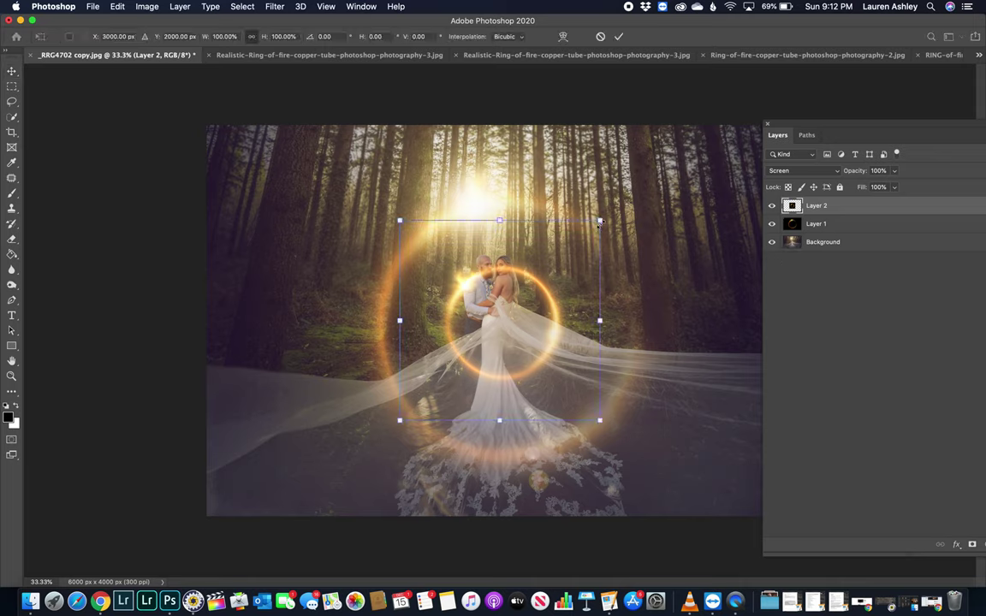
drag(599, 222, 434, 388)
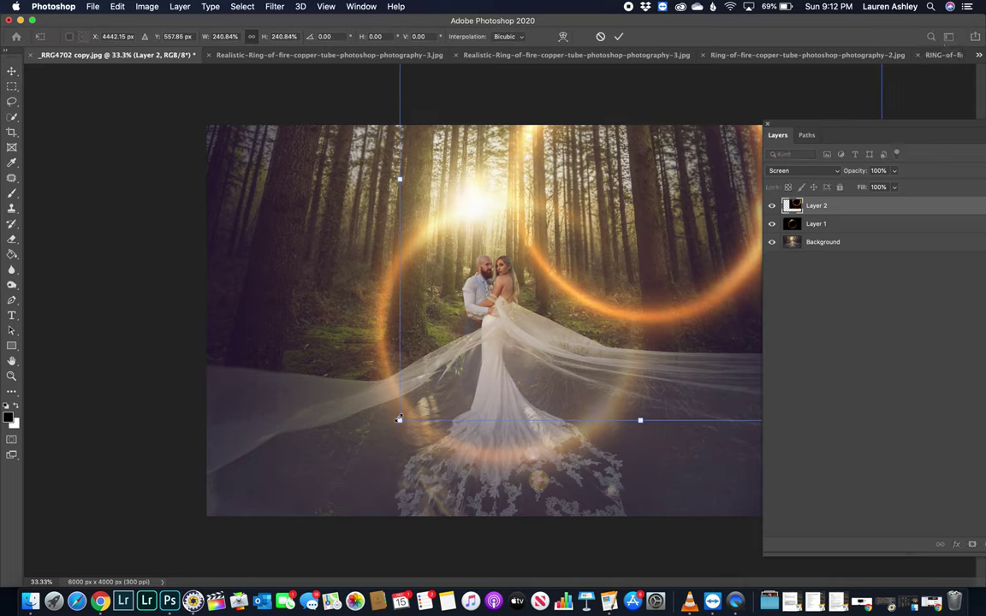
drag(399, 419, 283, 531)
mouse_move(374, 466)
mouse_down()
mouse_move(570, 415)
mouse_move(545, 439)
mouse_up()
mouse_move(193, 283)
mouse_down()
mouse_move(212, 278)
mouse_move(222, 220)
mouse_up()
drag(525, 281, 573, 317)
- Refine the second ring to about 255% around the couple, then show the Ring-of-fire-2 image
drag(862, 107, 822, 126)
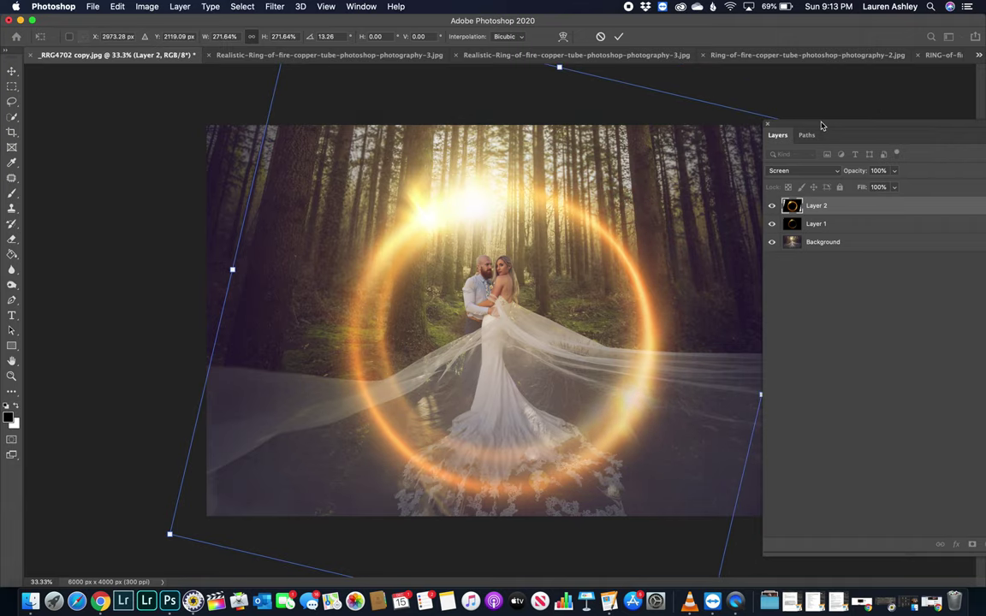
drag(581, 347, 606, 341)
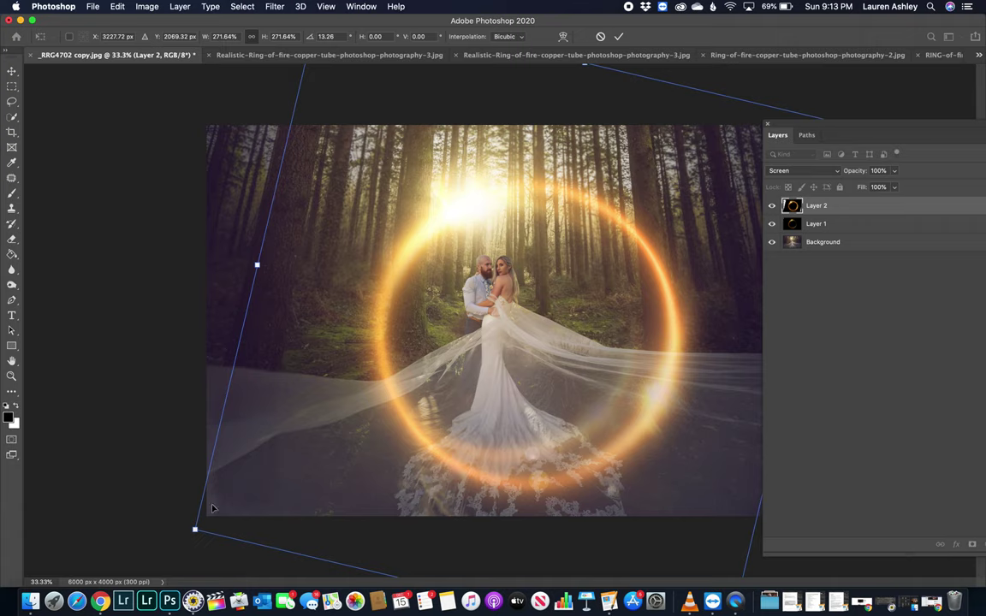
drag(196, 531, 234, 504)
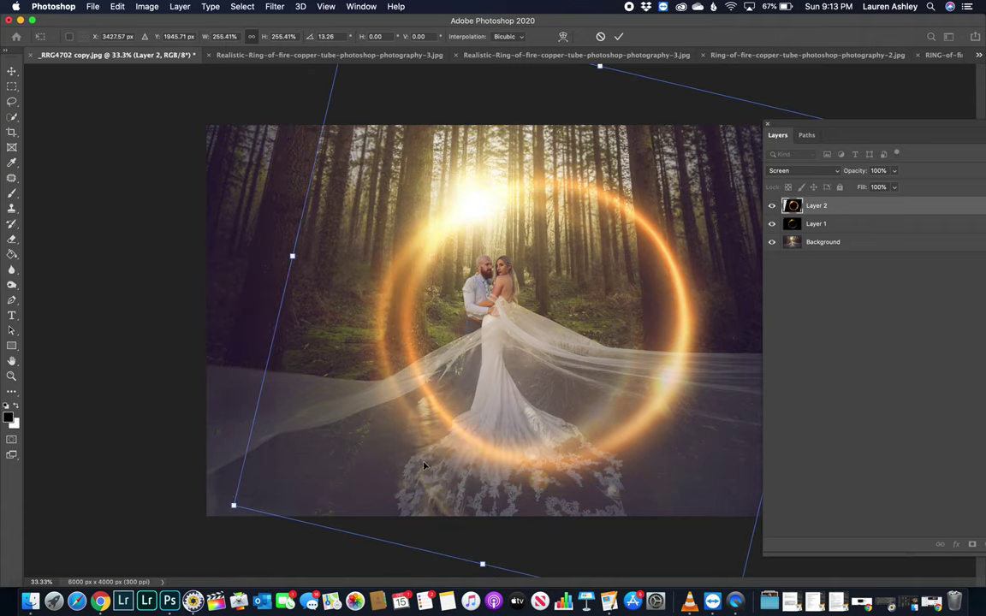
drag(385, 419, 409, 465)
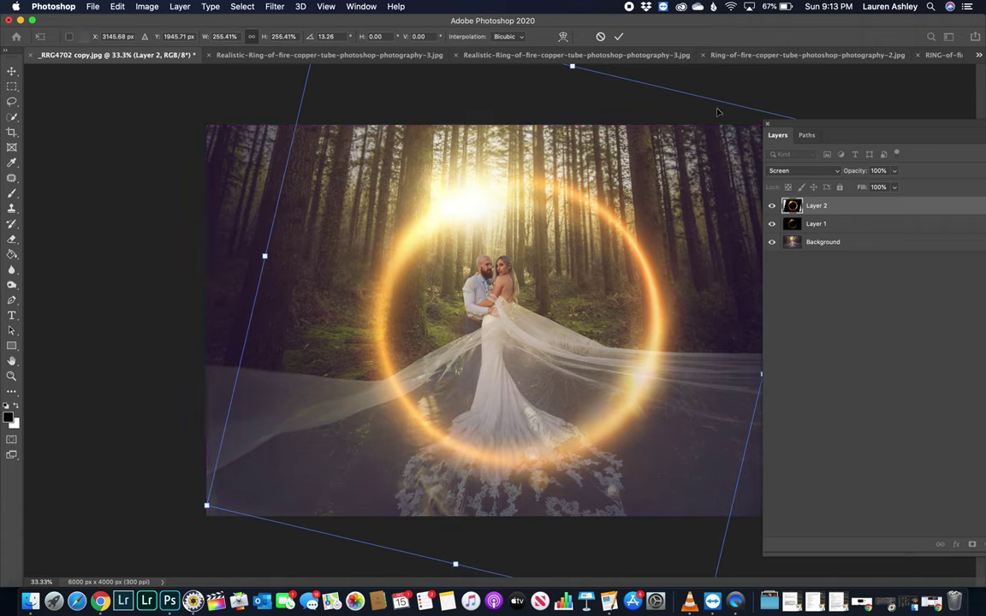
click(756, 57)
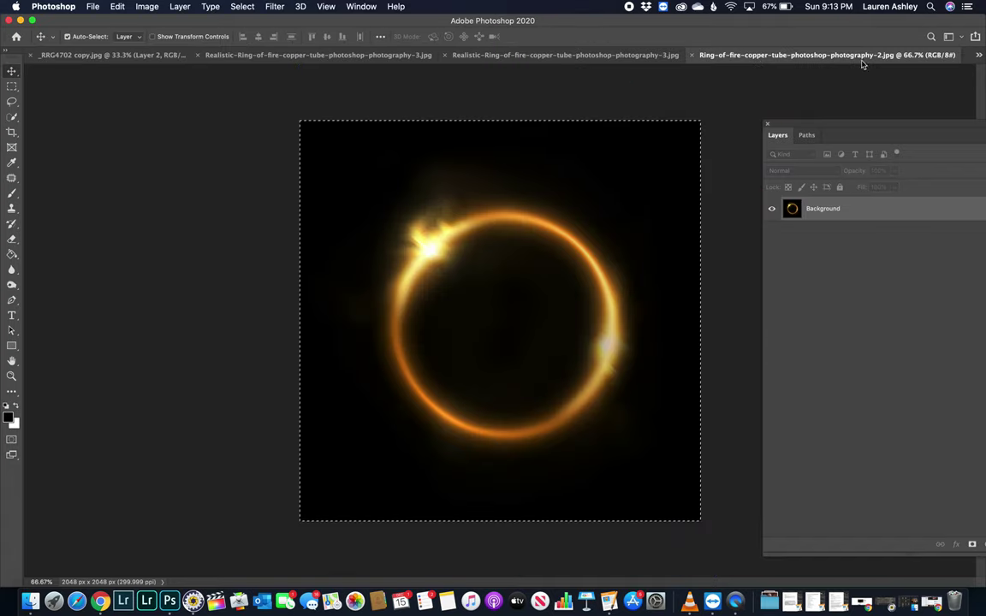
- Select all of RING-of-fire-overlay.jpg, paste into the wedding photo, and undo the wrong ring
click(976, 55)
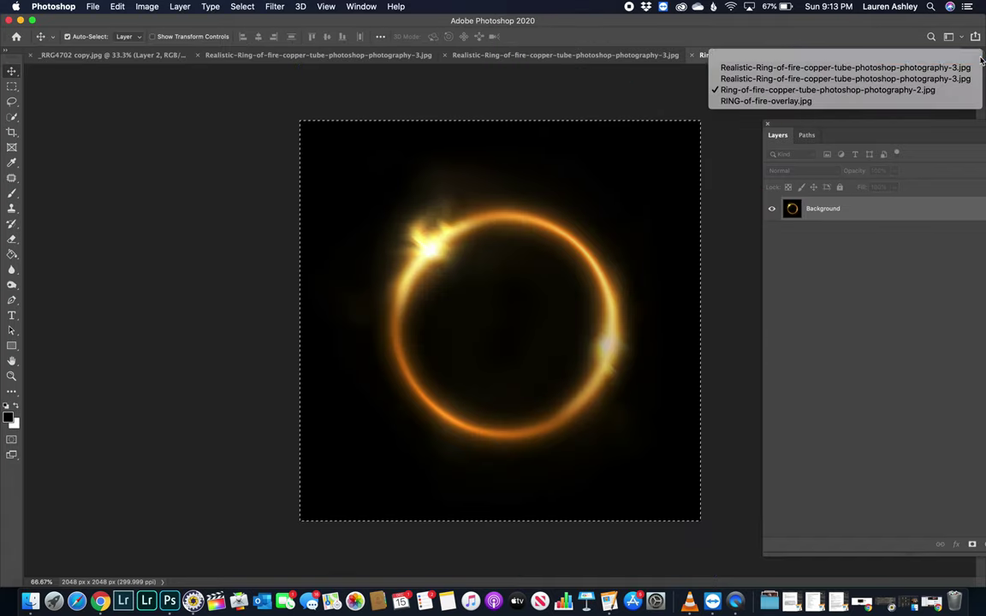
click(890, 104)
click(244, 6)
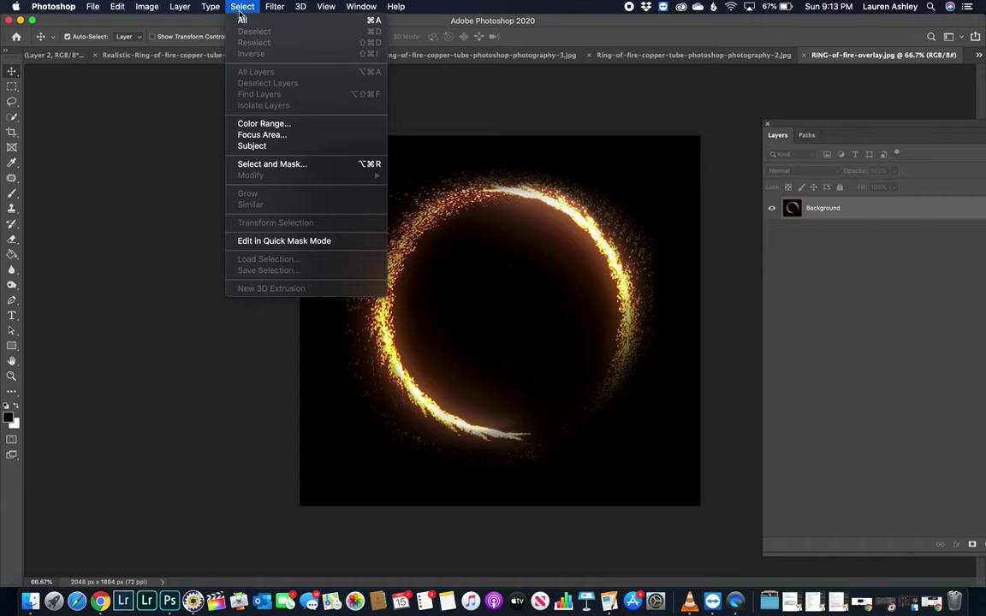
click(249, 19)
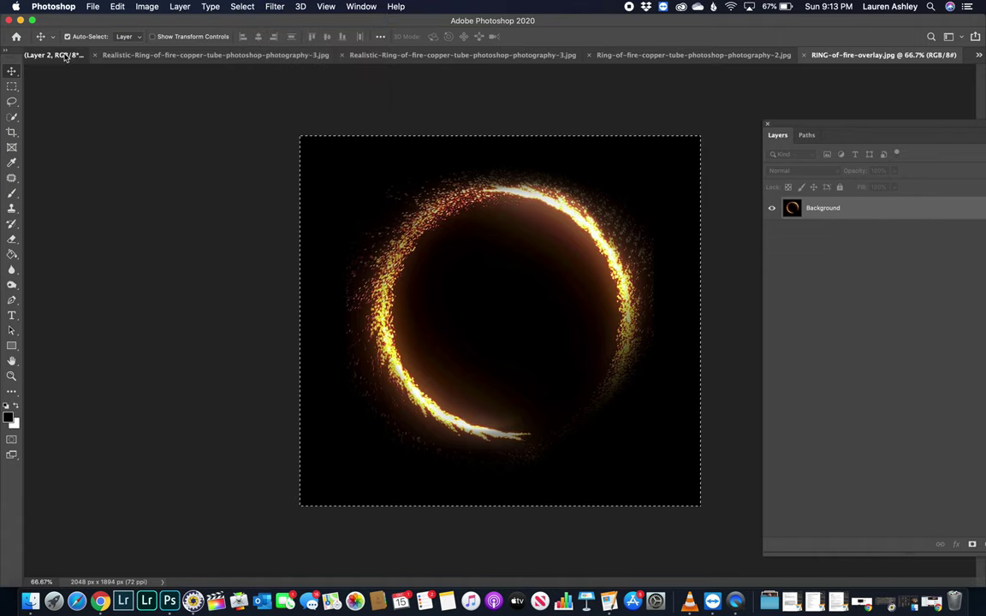
click(65, 55)
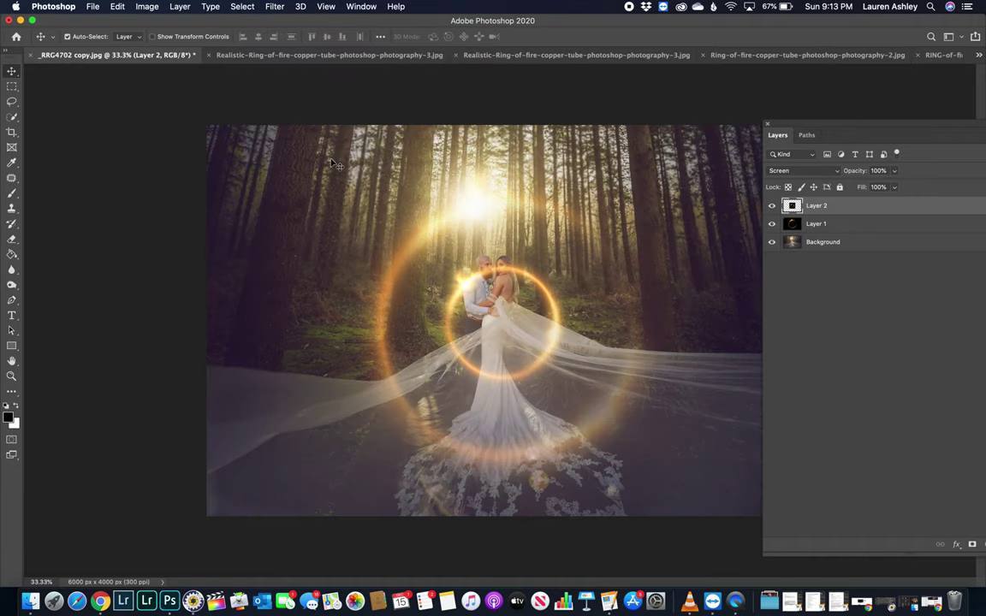
key(ctrl+v)
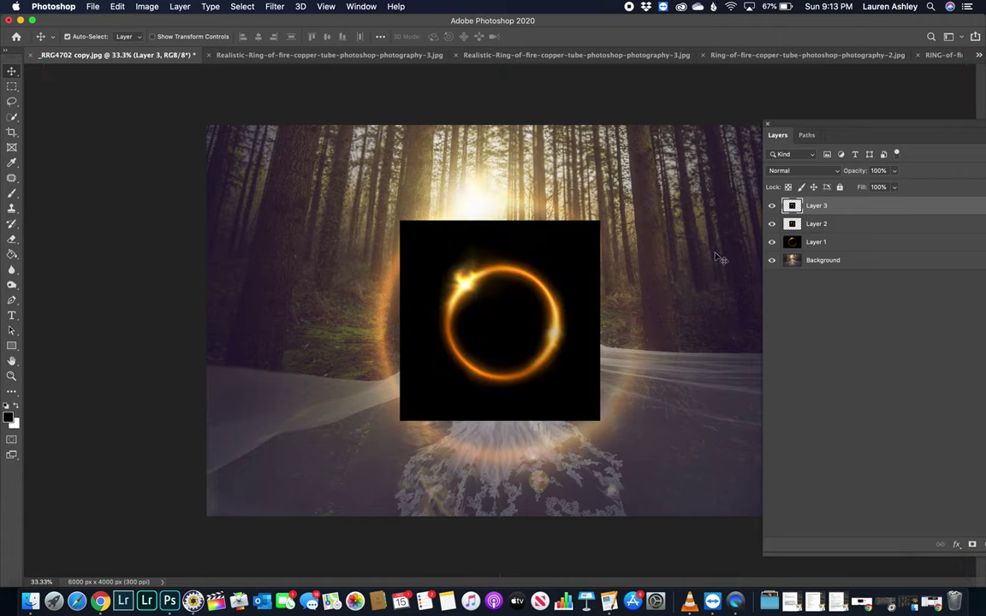
key(ctrl+z)
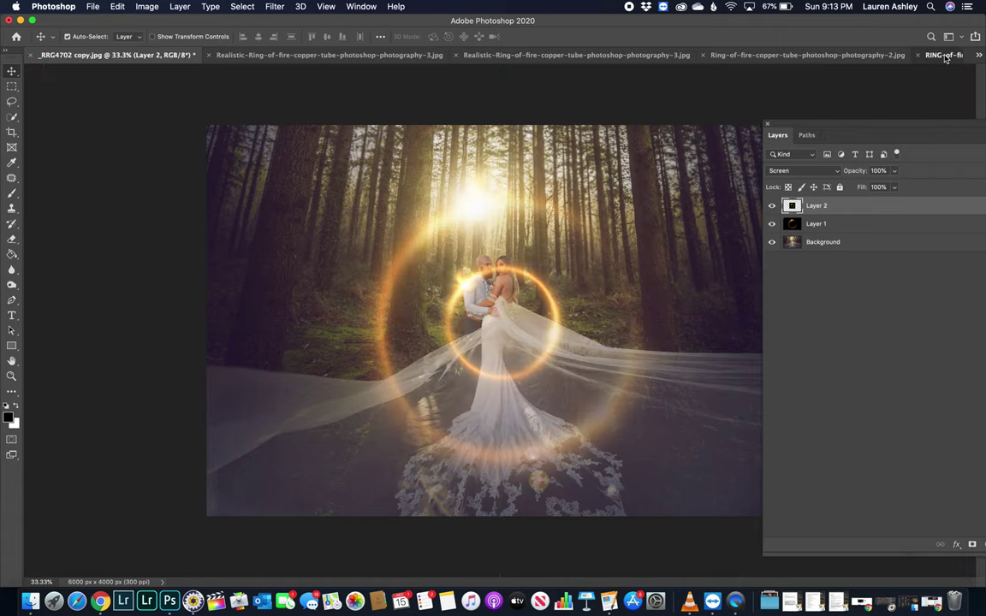
- Select the sparkly overlay ring again and paste it into the wedding photo as Layer 3
click(941, 54)
click(242, 6)
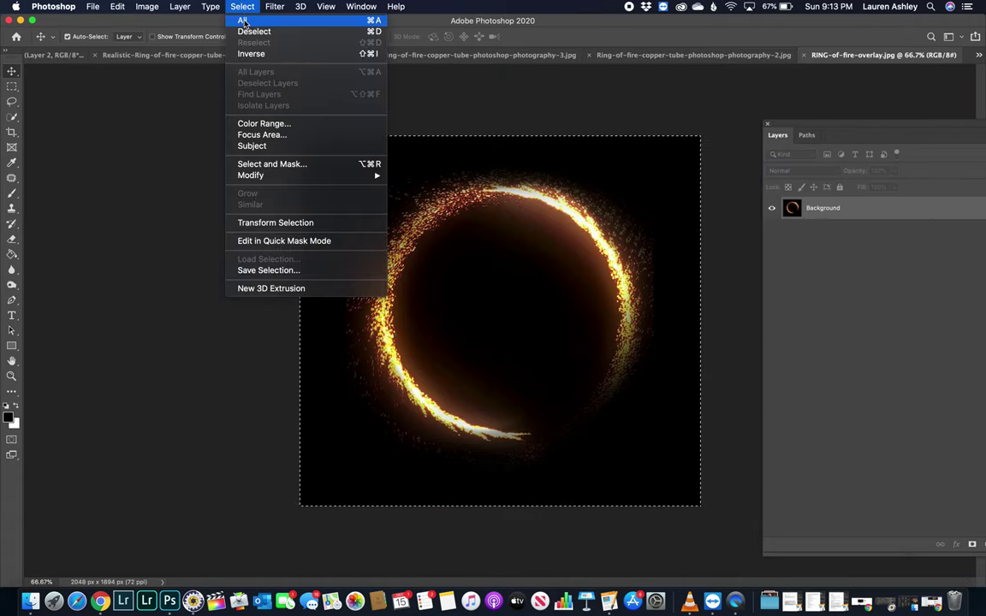
click(243, 18)
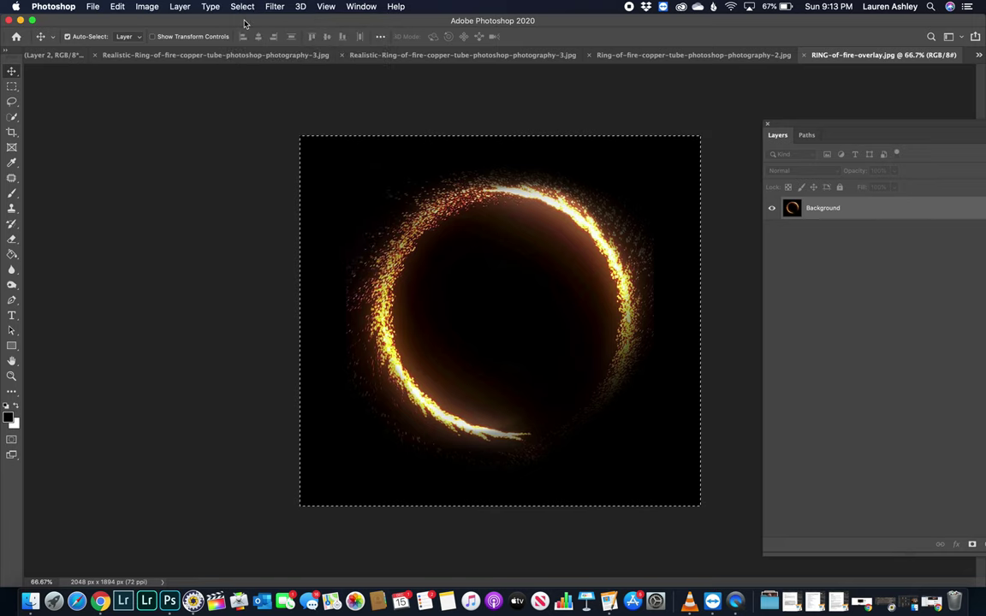
click(56, 55)
key(ctrl+v)
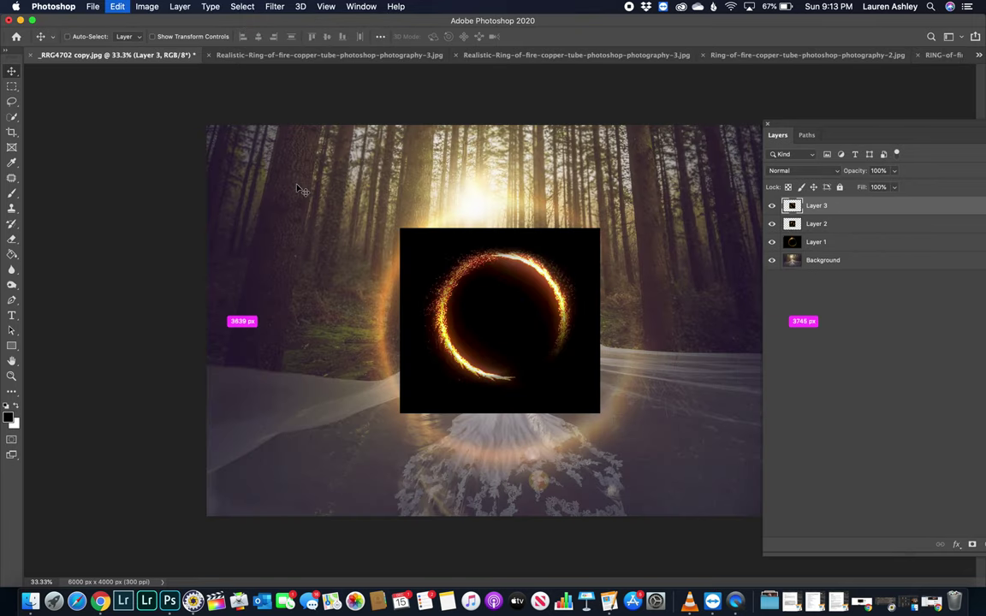
key(ctrl+t)
- Blend Layer 3 in Screen mode, scale it to about 216% around the couple, and select Layer 2
drag(597, 230, 755, 84)
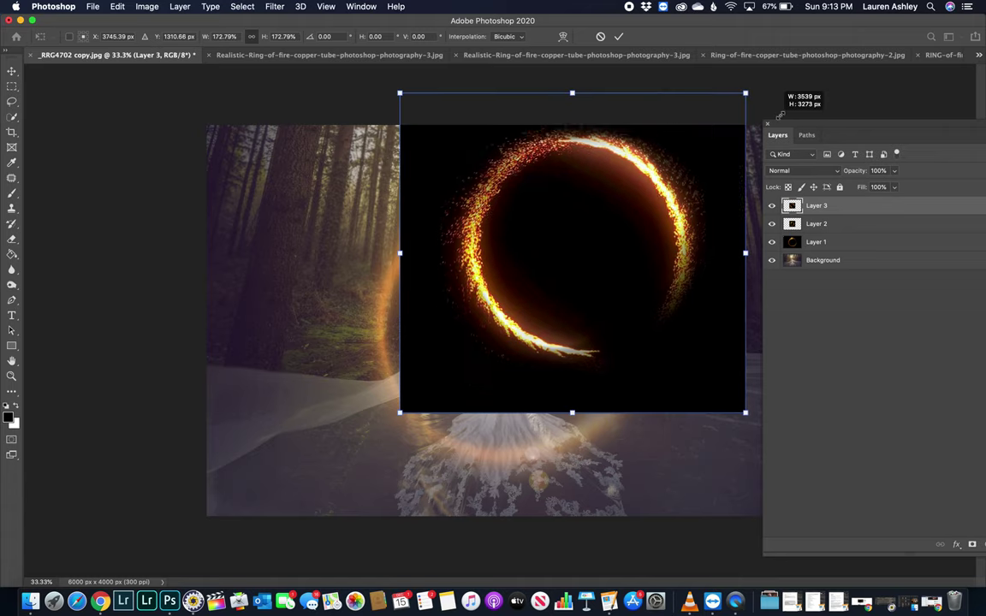
click(796, 170)
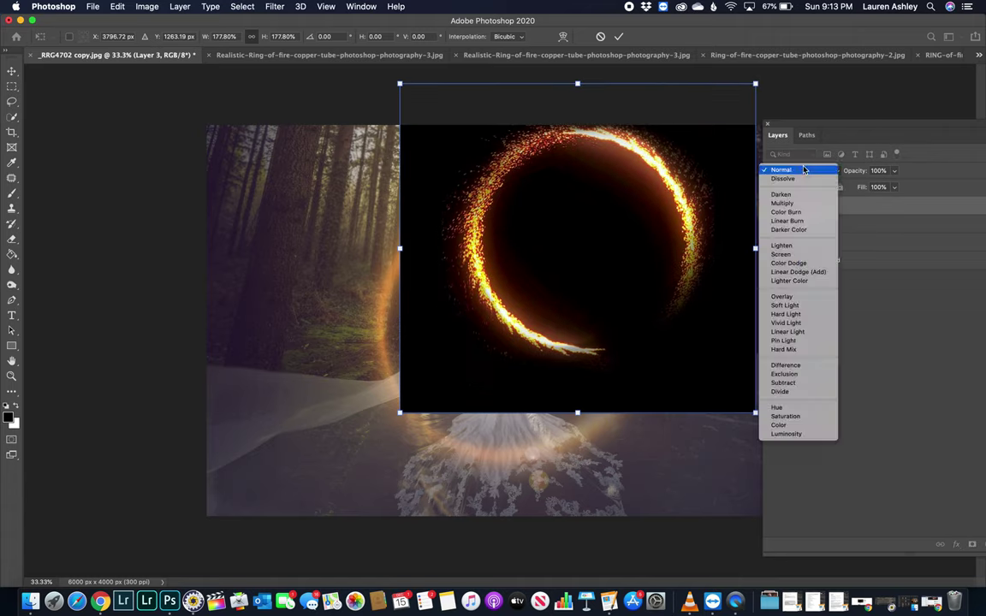
click(780, 254)
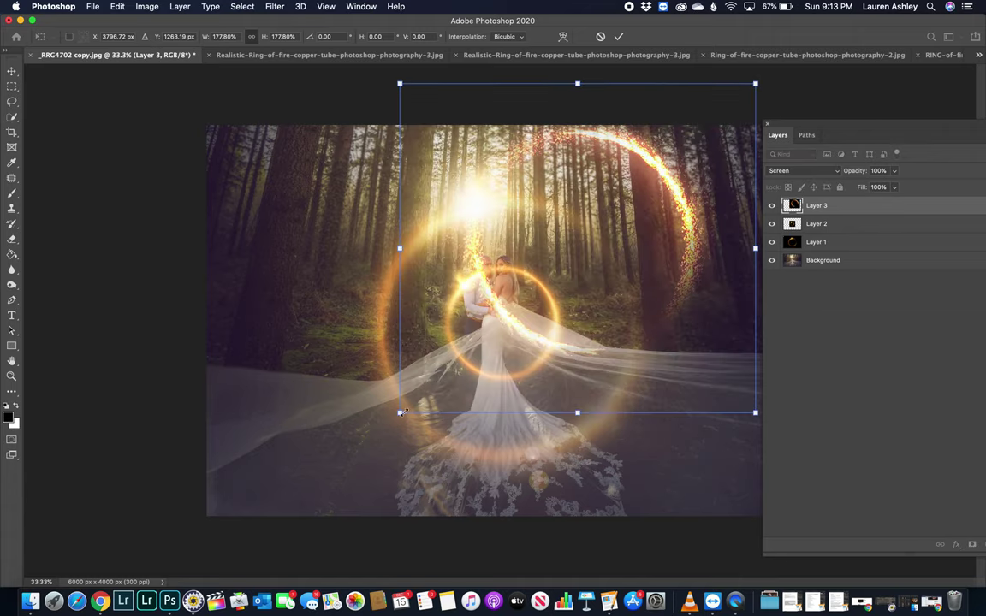
drag(401, 412, 308, 494)
drag(434, 383, 484, 466)
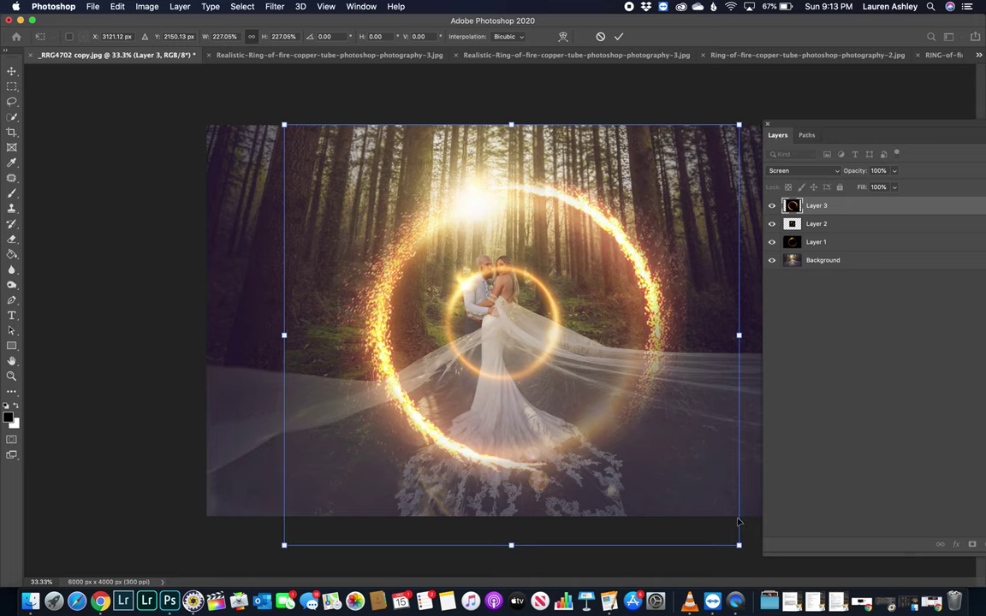
drag(738, 544, 715, 525)
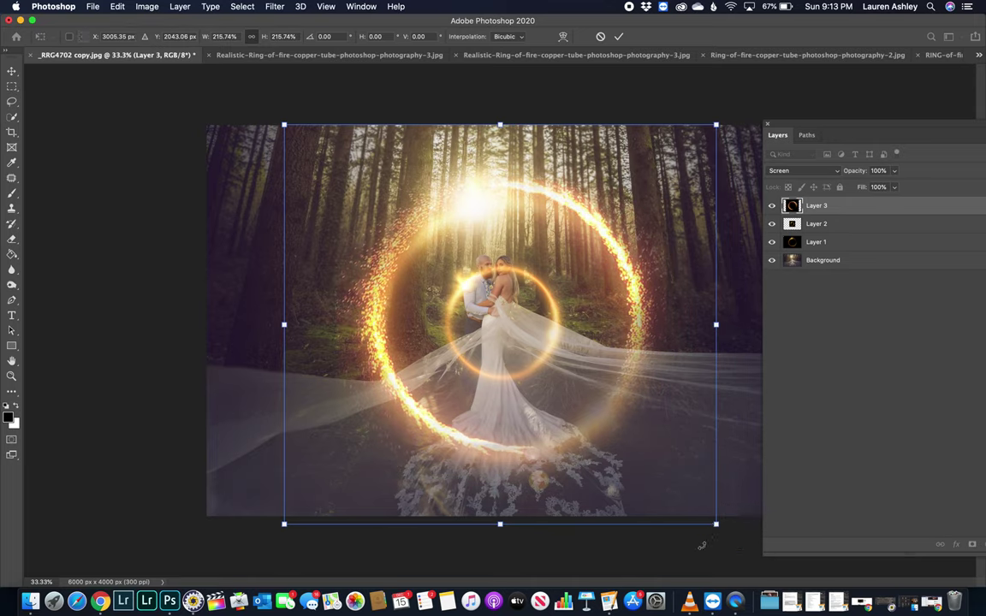
click(12, 71)
click(792, 224)
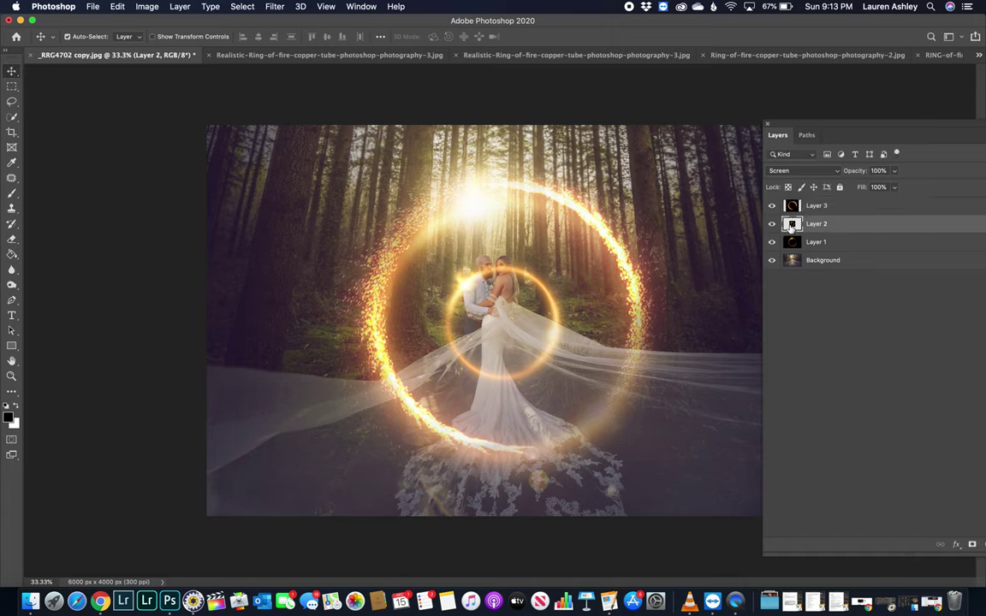
- Scale Layer 2's smooth ring to about 241%, rotate it about 30°, and nudge it into place
key(ctrl+t)
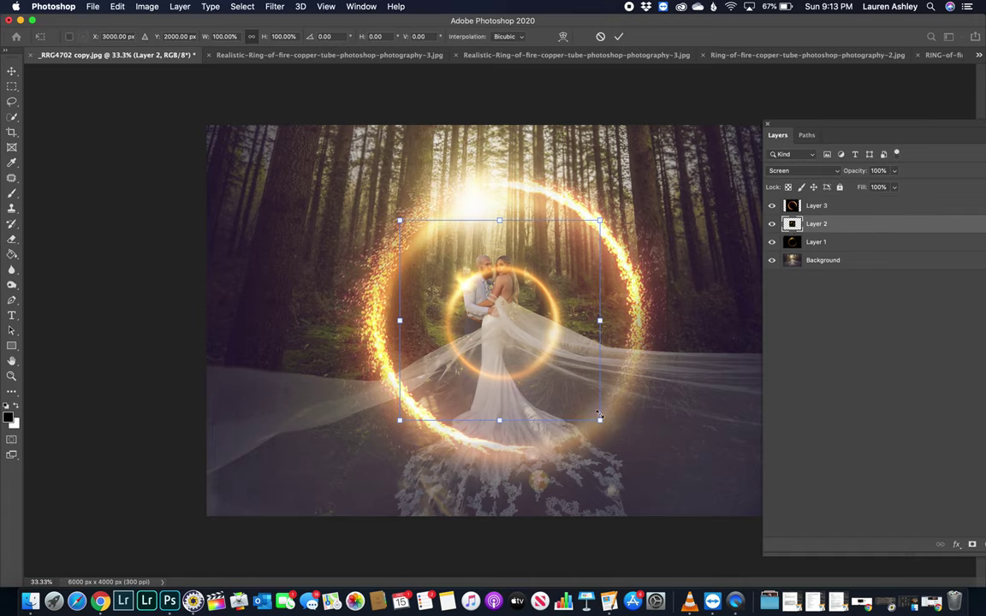
drag(599, 420, 734, 555)
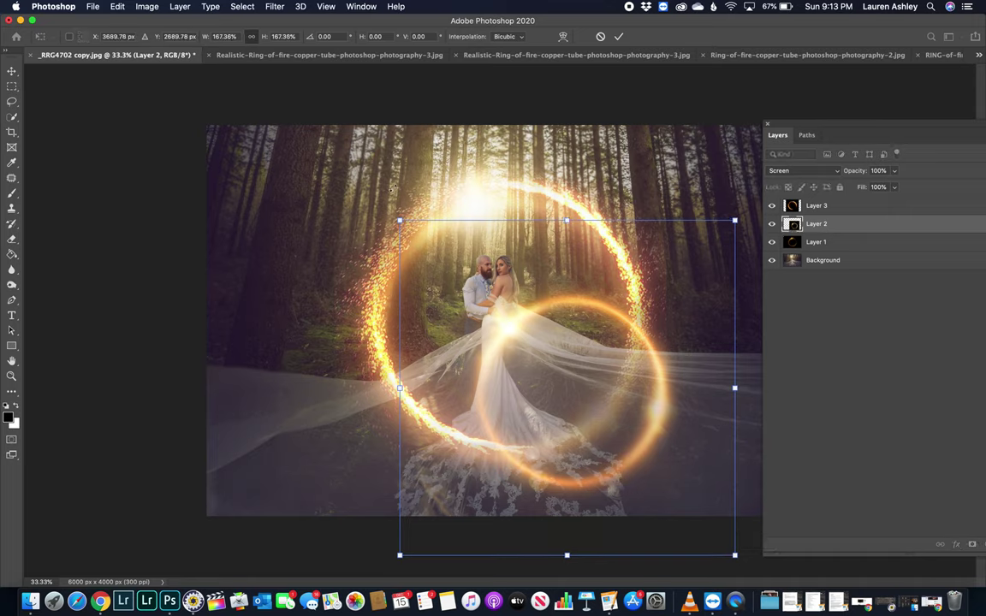
drag(400, 220, 252, 73)
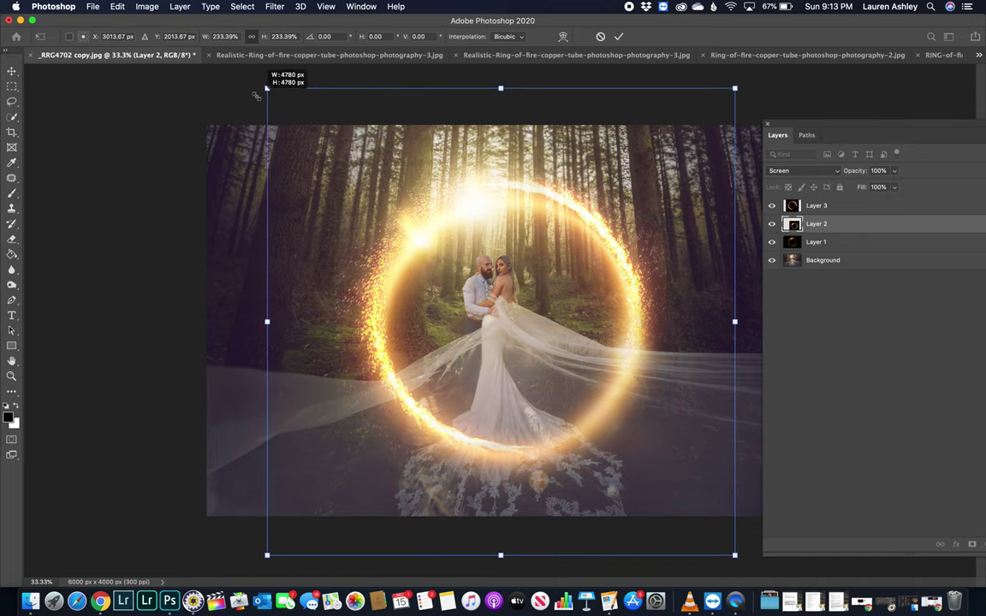
mouse_move(763, 69)
mouse_down()
mouse_move(705, 233)
mouse_move(697, 216)
mouse_up()
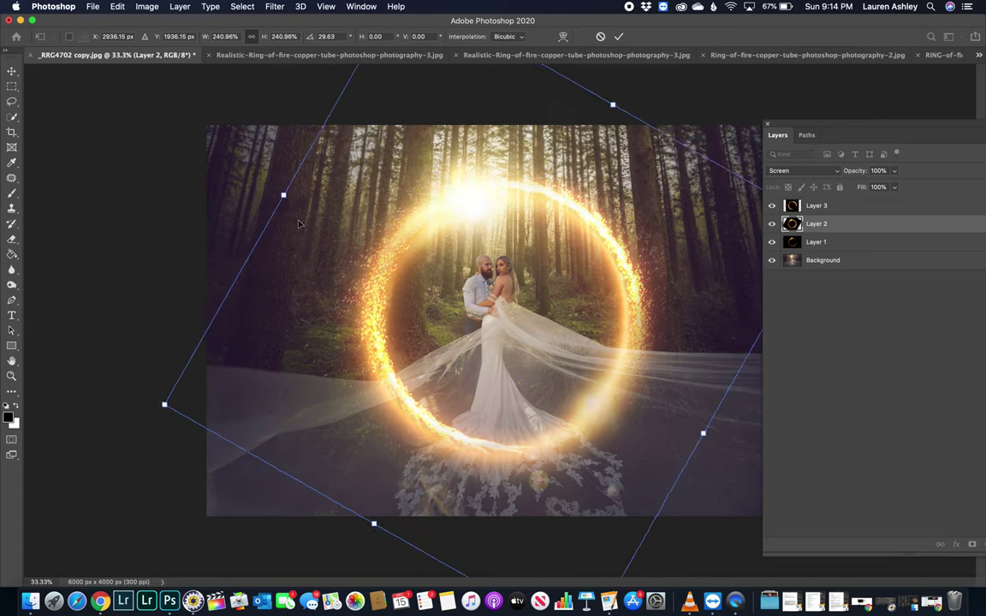
drag(282, 194, 280, 190)
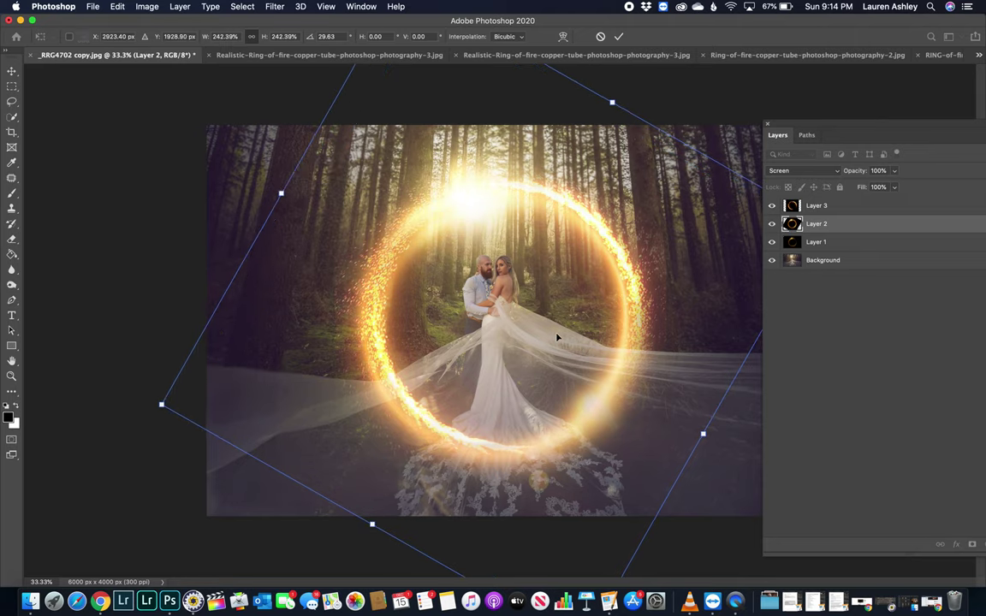
drag(556, 338, 560, 333)
key(Return)
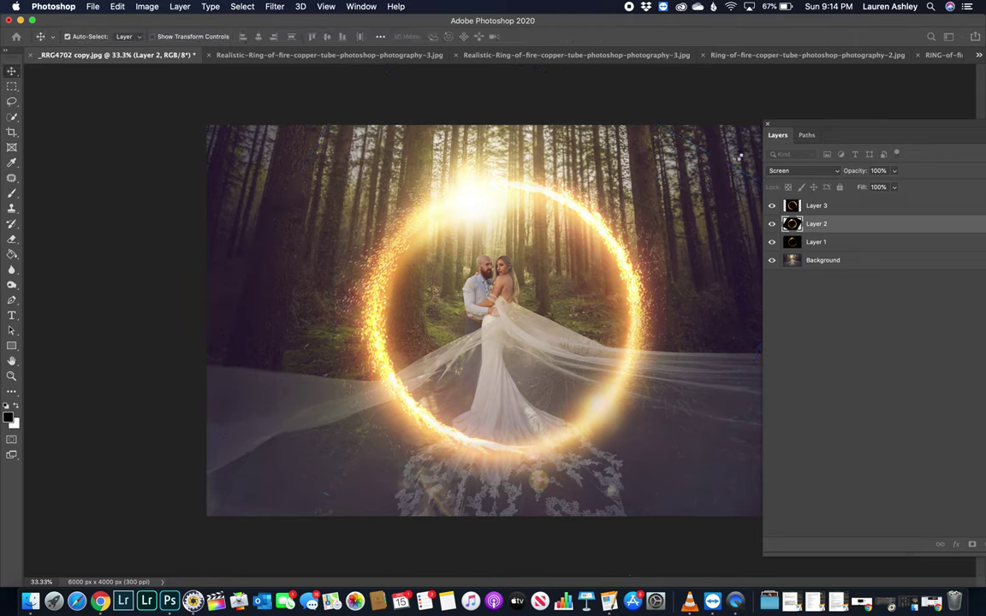
- Toggle the ring layers' visibility to compare, then shift the Layer 2 ring slightly right
click(771, 205)
click(770, 223)
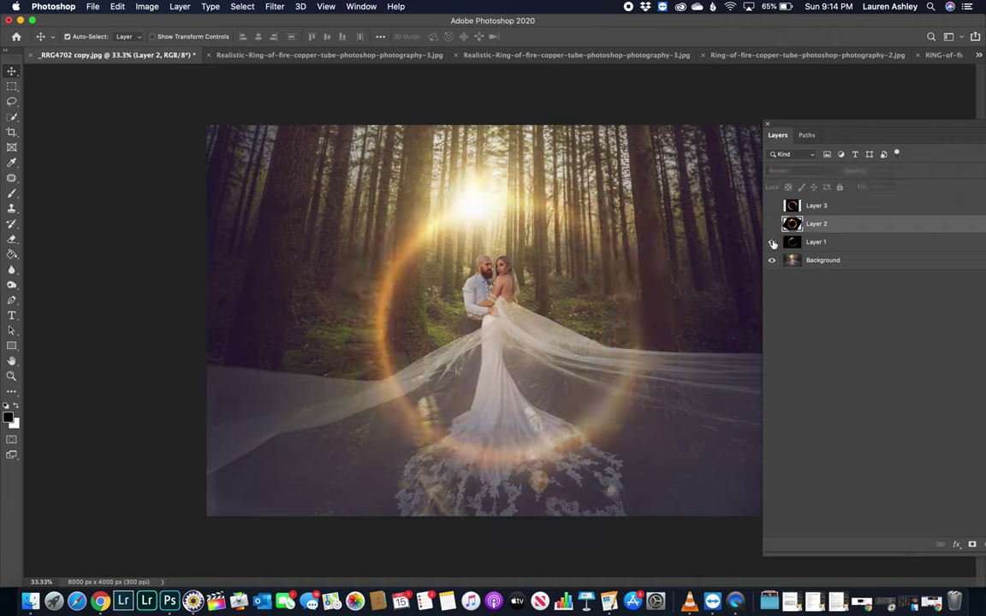
click(771, 242)
click(773, 244)
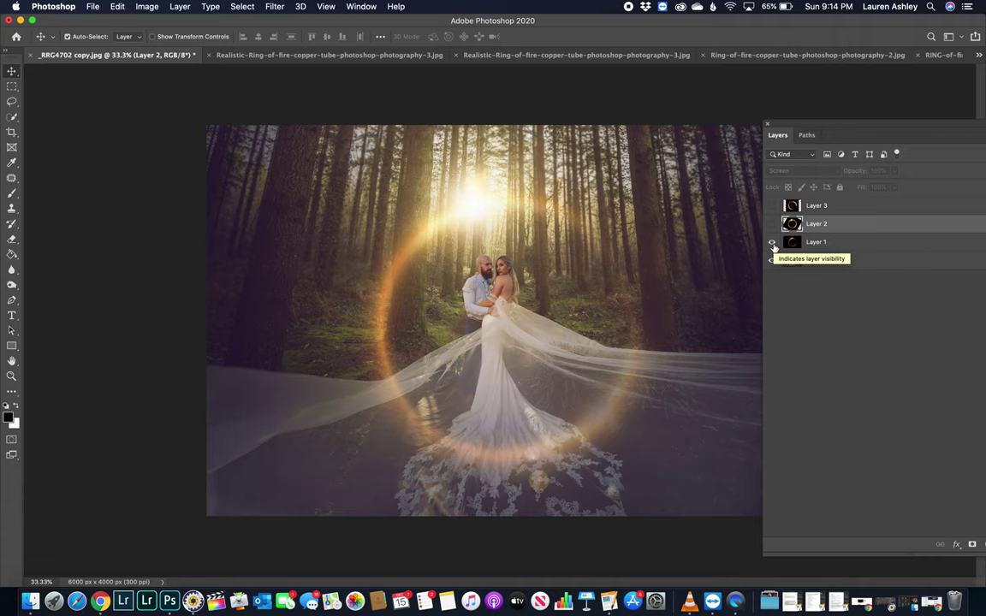
click(771, 224)
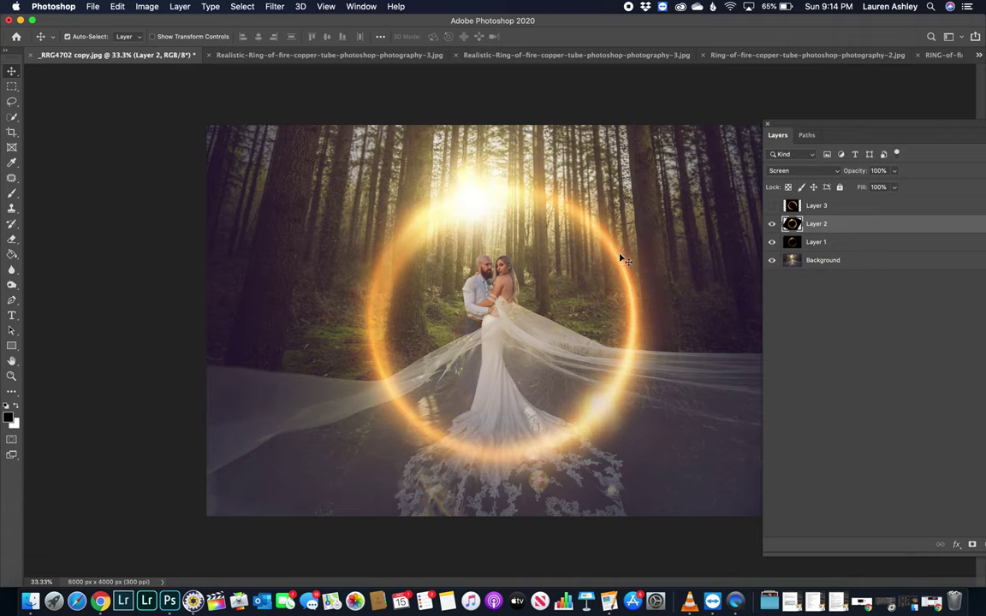
drag(622, 265, 627, 267)
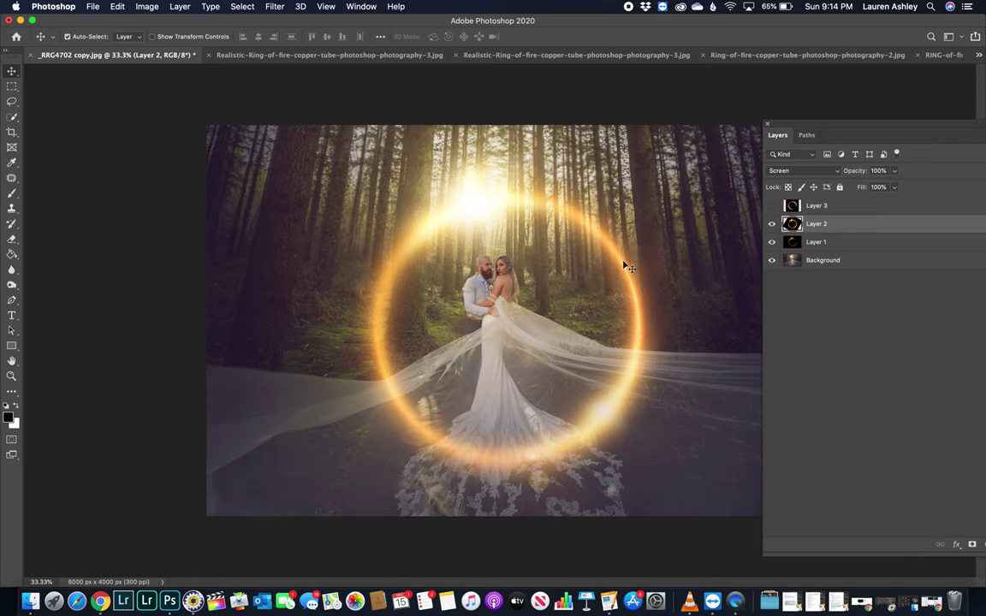
- Move the sparkly Layer 3 ring slightly down and hide Layers 1 and 2
click(771, 206)
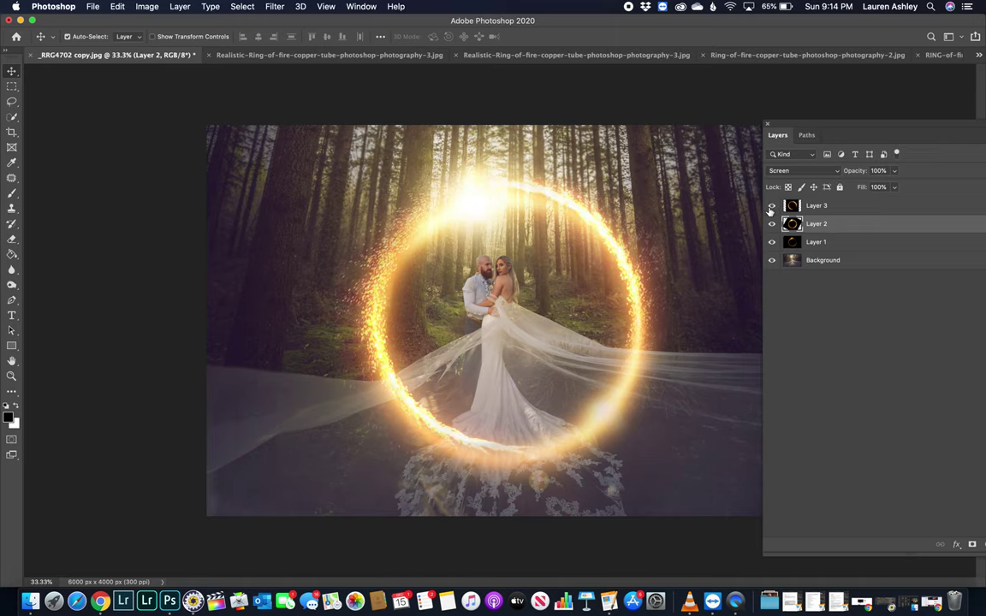
drag(637, 274, 637, 286)
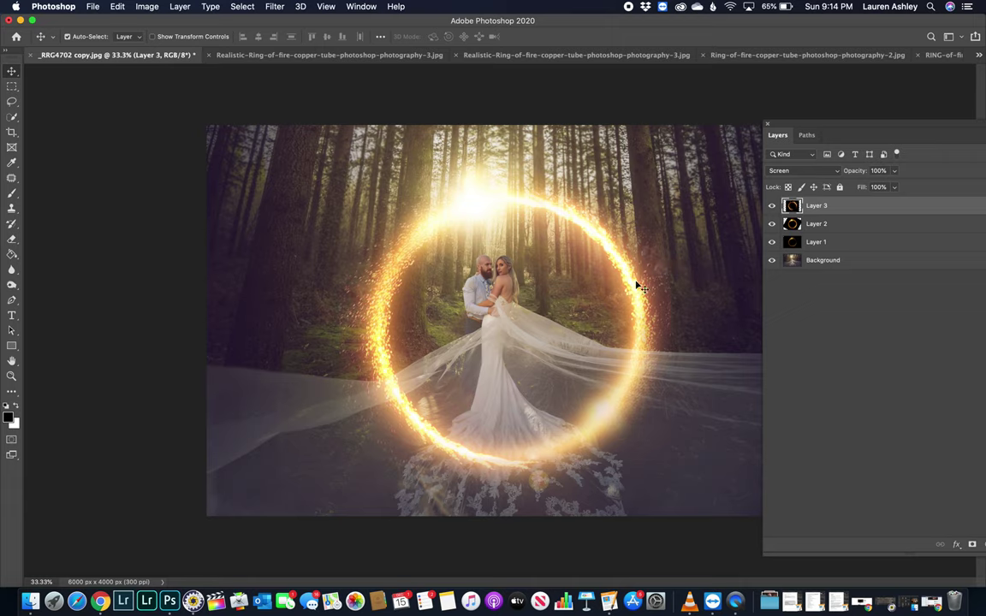
click(771, 223)
click(771, 241)
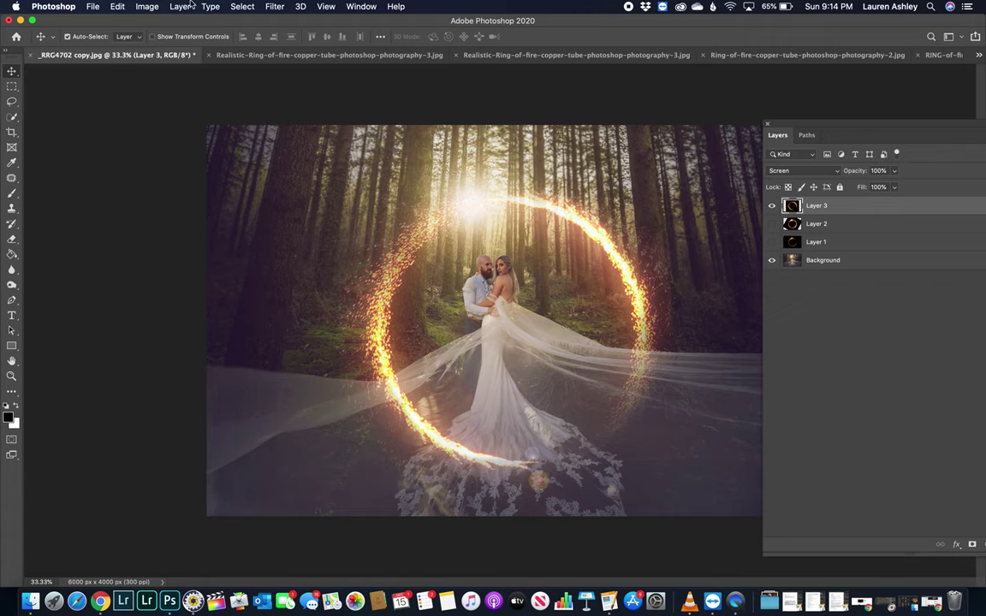
click(272, 6)
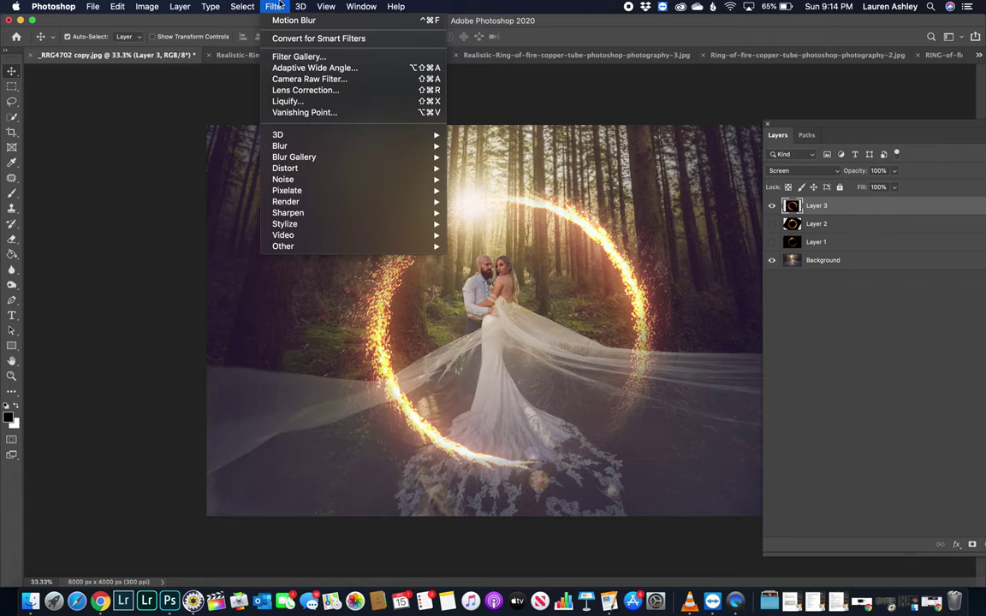
mouse_move(280, 145)
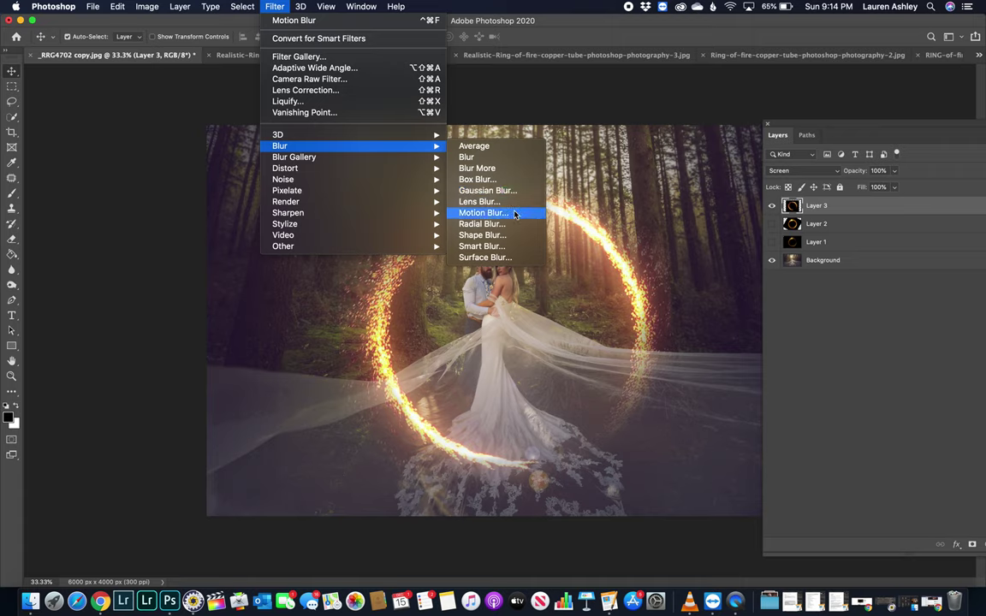
- Apply Motion Blur to Layer 3 with a 53° angle and 205-pixel distance
click(514, 214)
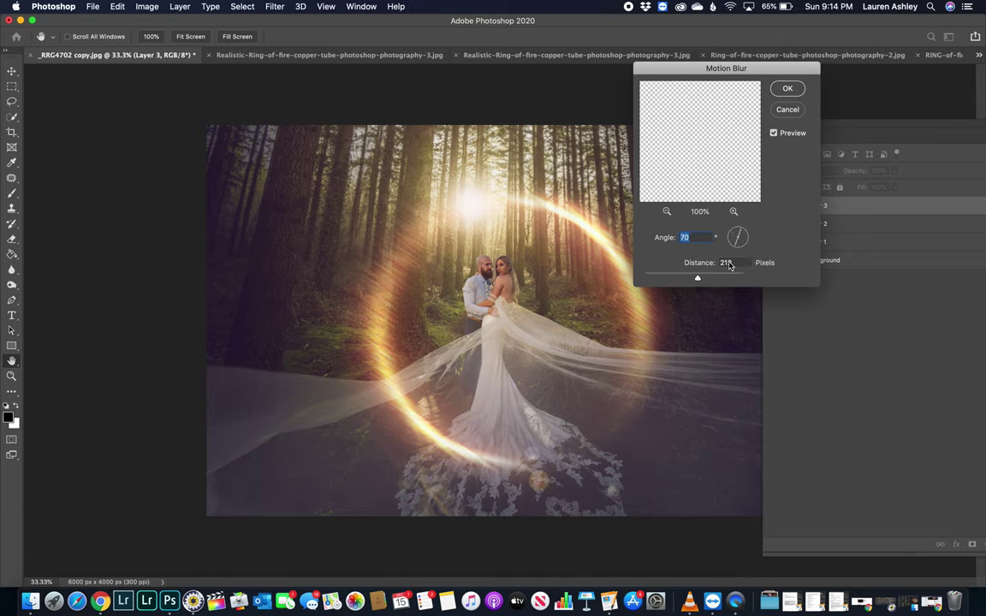
key(Down)
key(Down)
key(Down)
drag(742, 247, 730, 253)
drag(730, 247, 738, 252)
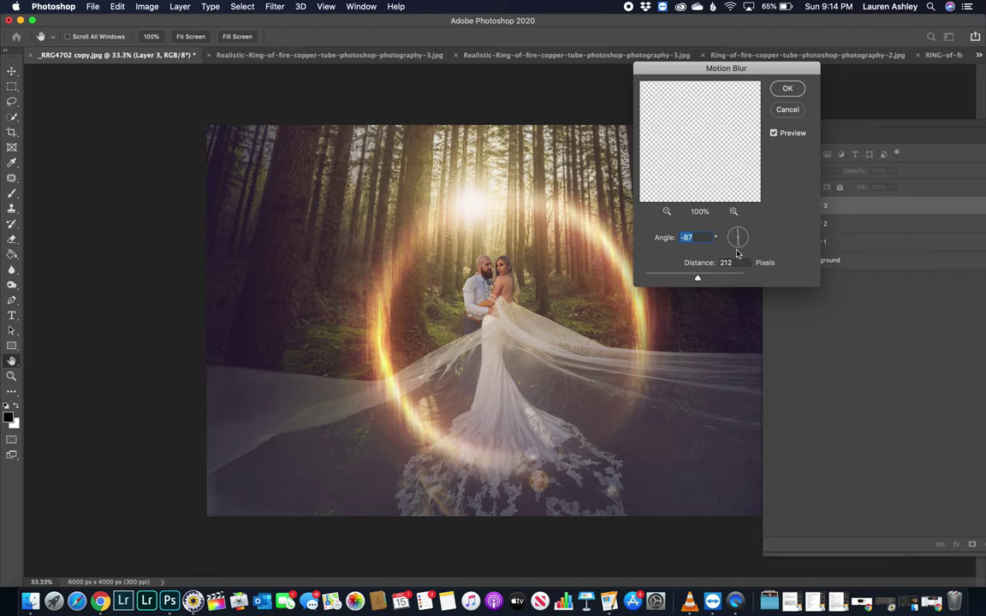
drag(733, 249, 733, 248)
mouse_move(698, 279)
mouse_down()
mouse_move(641, 280)
mouse_move(696, 280)
mouse_up()
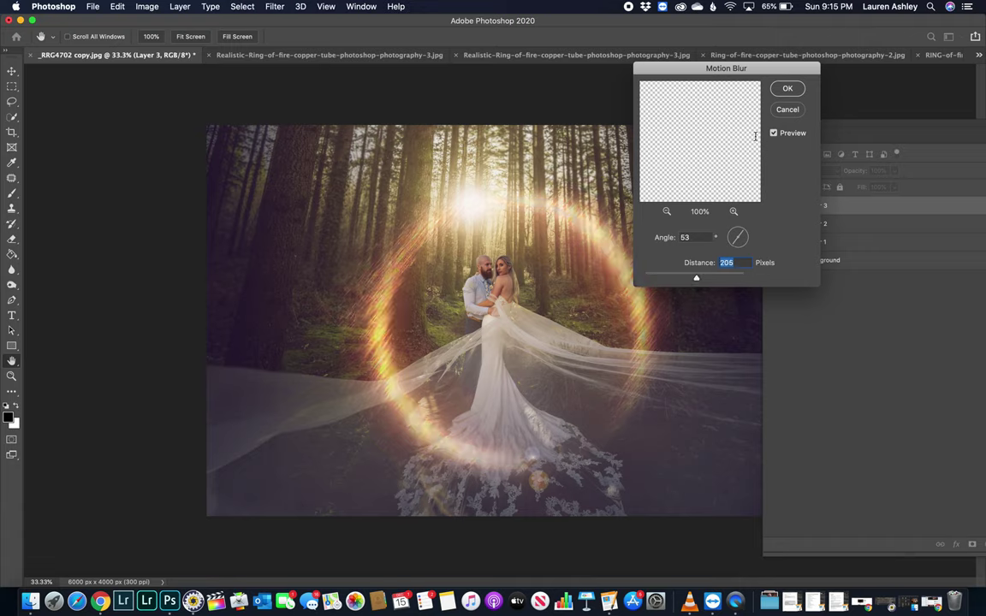
click(787, 88)
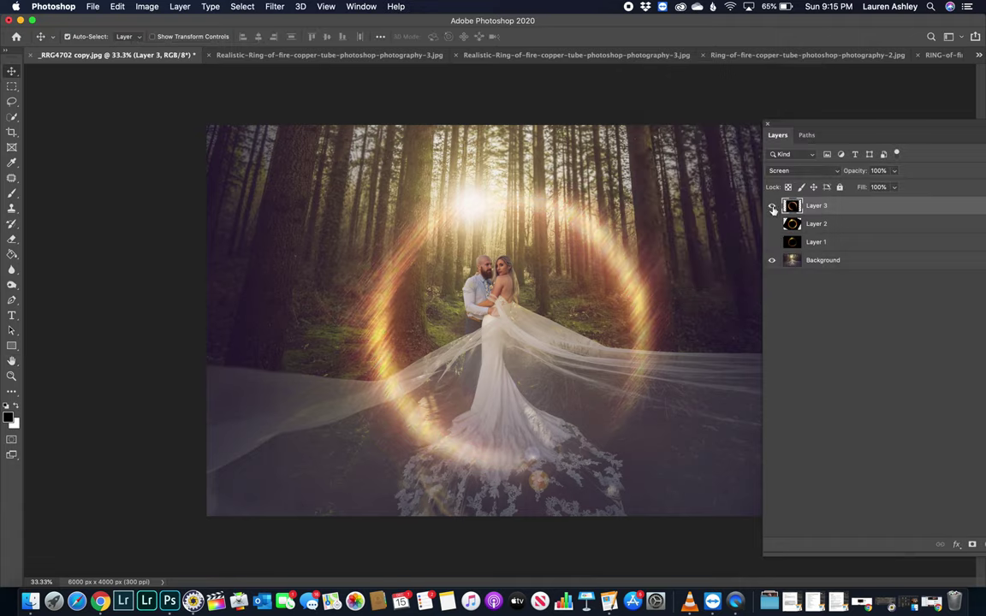
- Hide Layer 3 and Layer 2 and show Layer 1, leaving only the soft glow ring visible
click(771, 206)
click(771, 225)
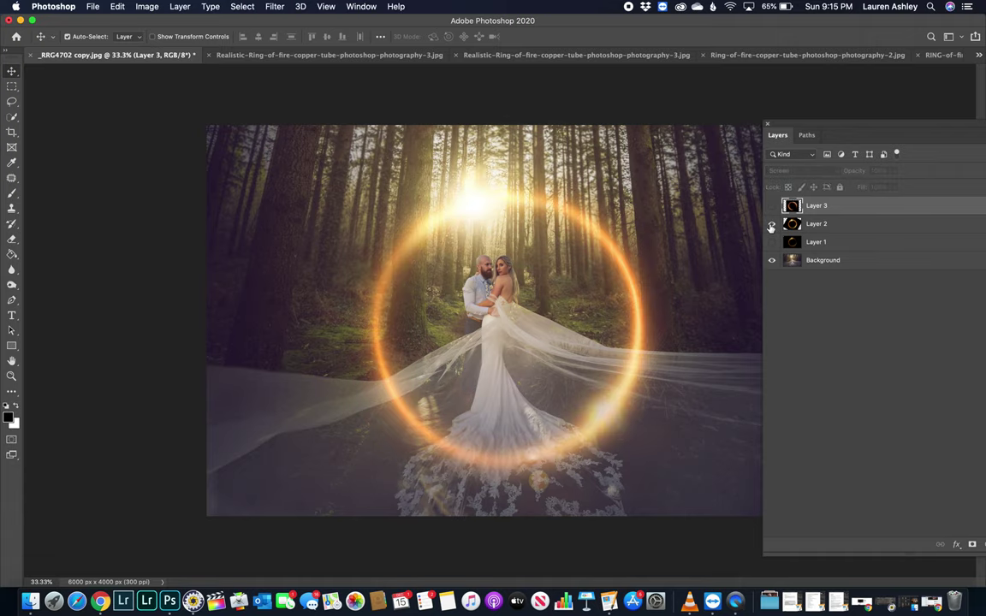
click(771, 224)
click(771, 243)
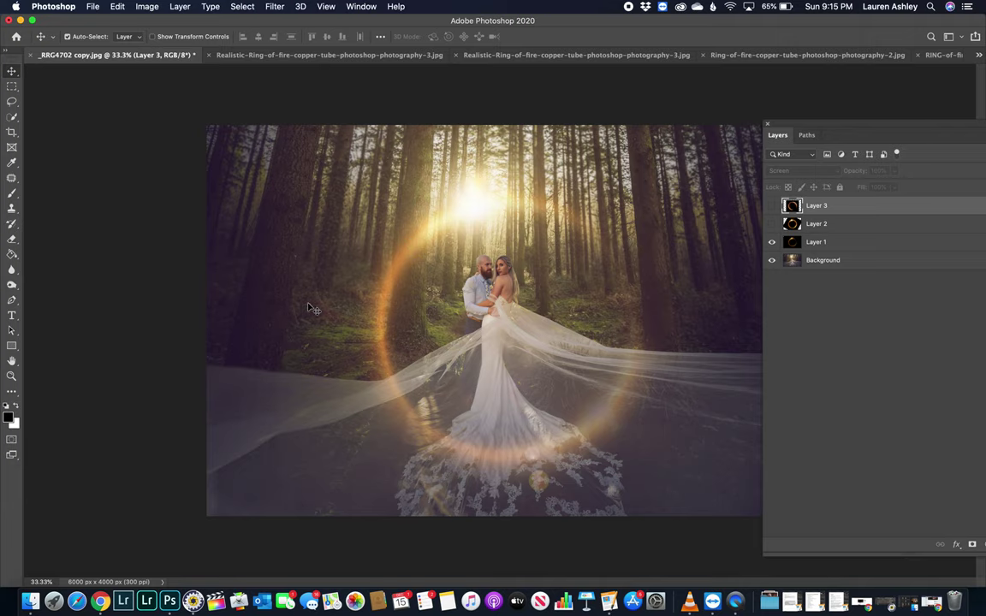
- Scale the Layer 1 soft ring to about 104.74% and re-centre it on the couple
drag(792, 242, 799, 247)
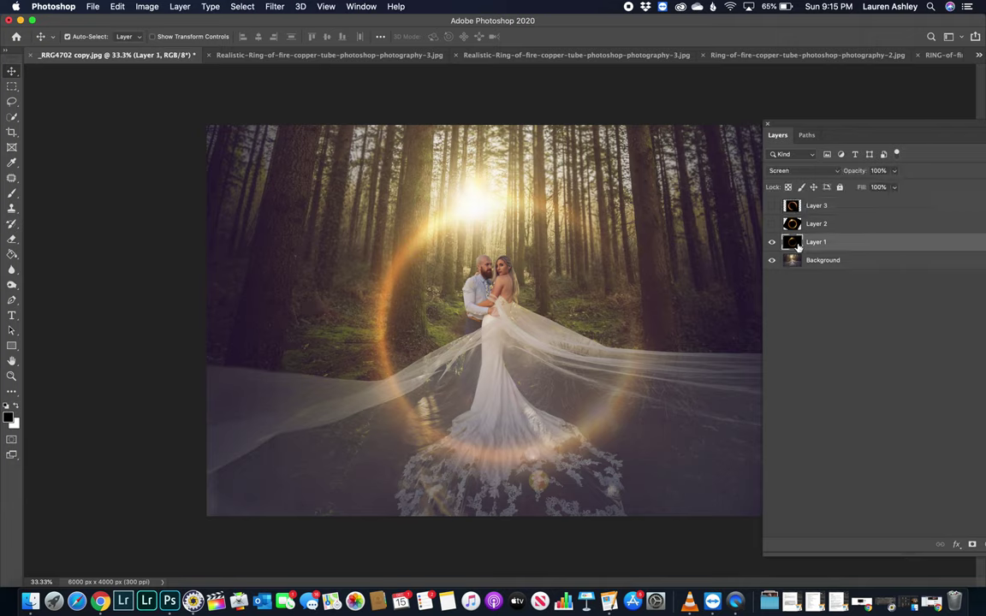
key(ctrl+t)
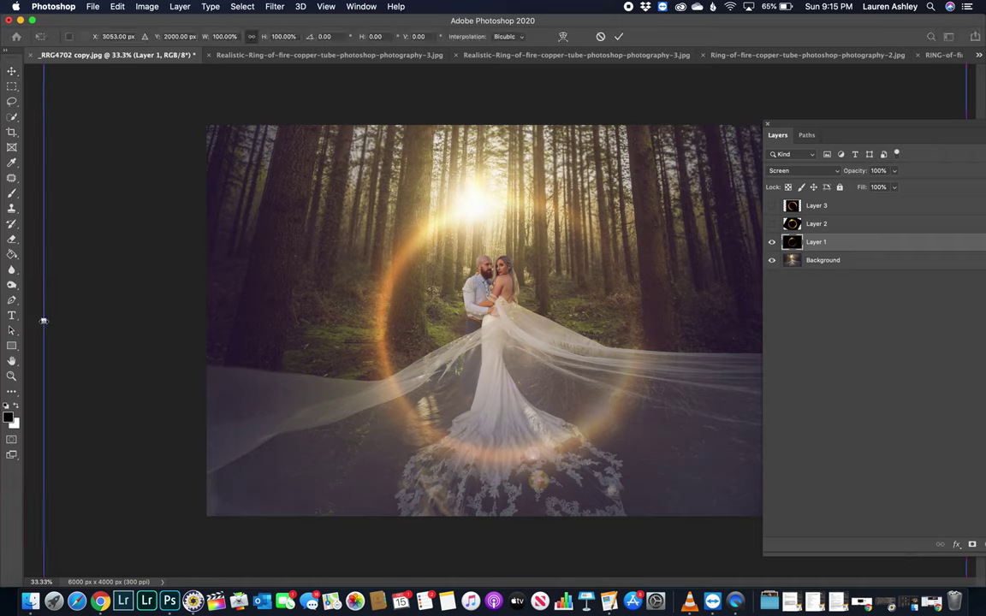
drag(44, 321, 22, 323)
drag(359, 360, 405, 402)
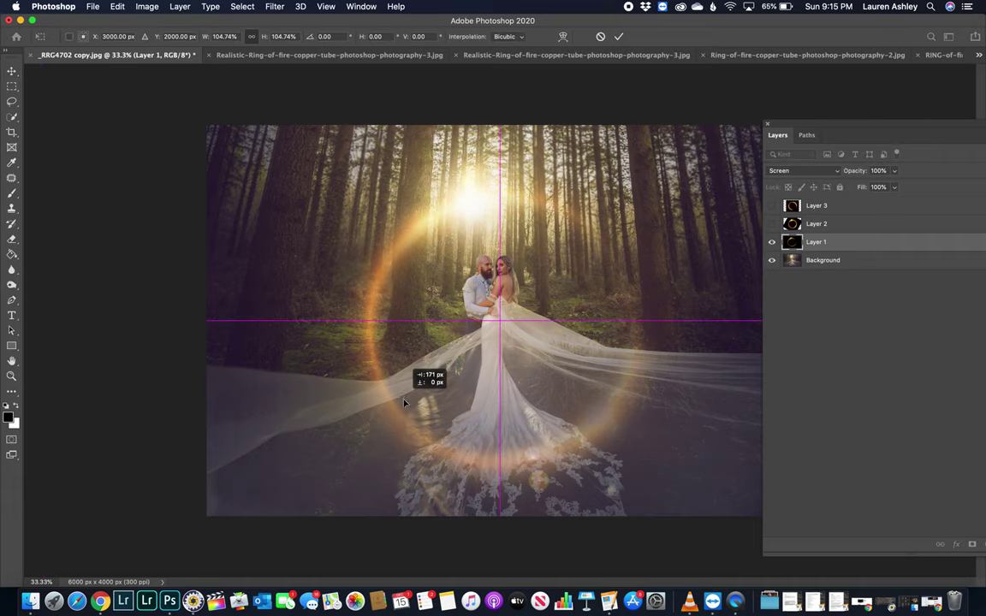
key(Return)
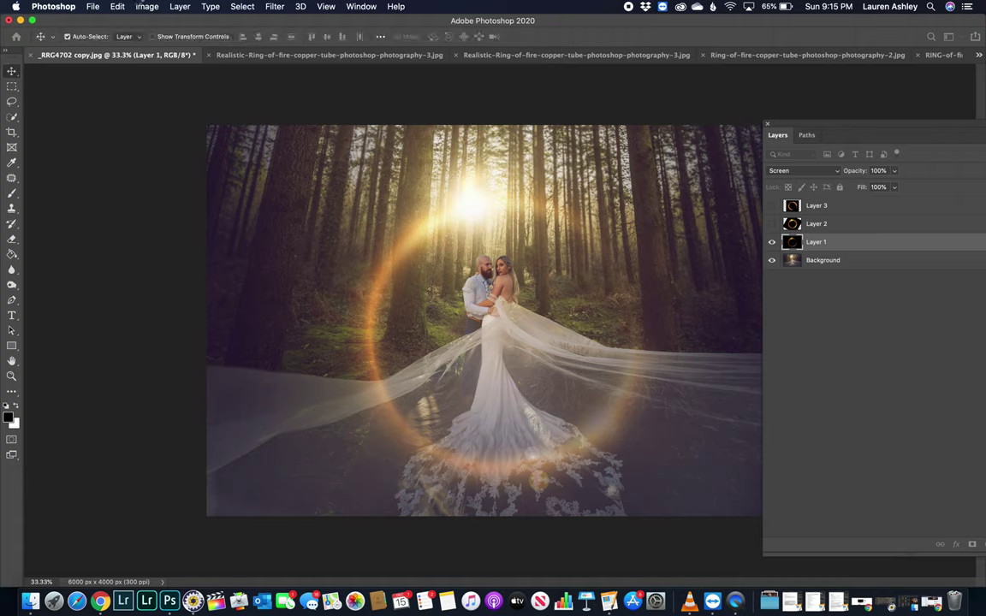